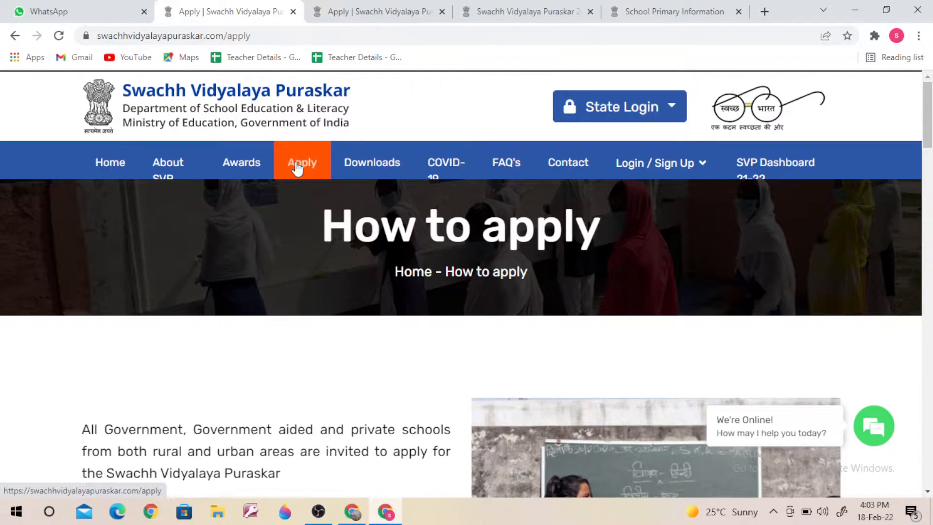
Read the steps to apply on the How to apply page and switch to the already open school sign-up page
{"action": "scroll", "coordinate": [282, 321], "scroll_direction": "down", "scroll_amount": 5}
{"action": "scroll", "coordinate": [284, 329], "scroll_direction": "down", "scroll_amount": 3}
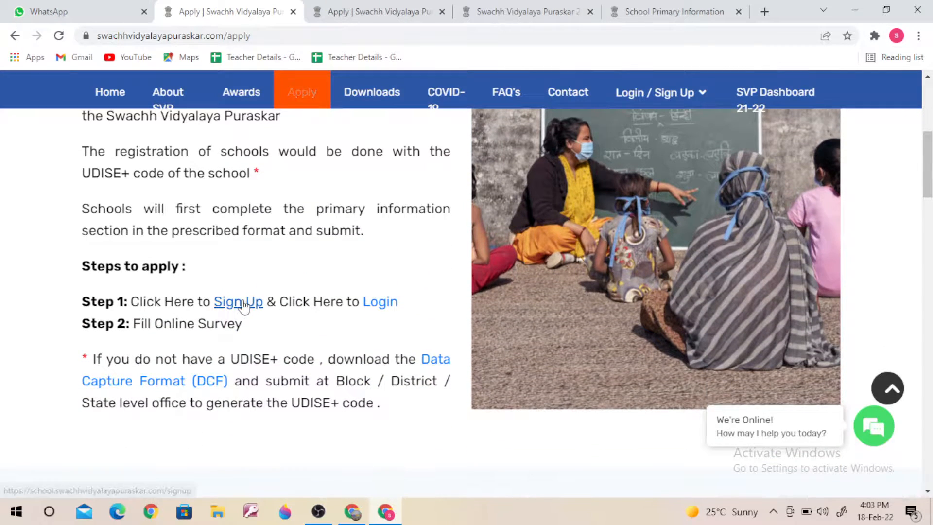
{"action": "left_click", "coordinate": [354, 19]}
{"action": "left_click", "coordinate": [505, 14]}
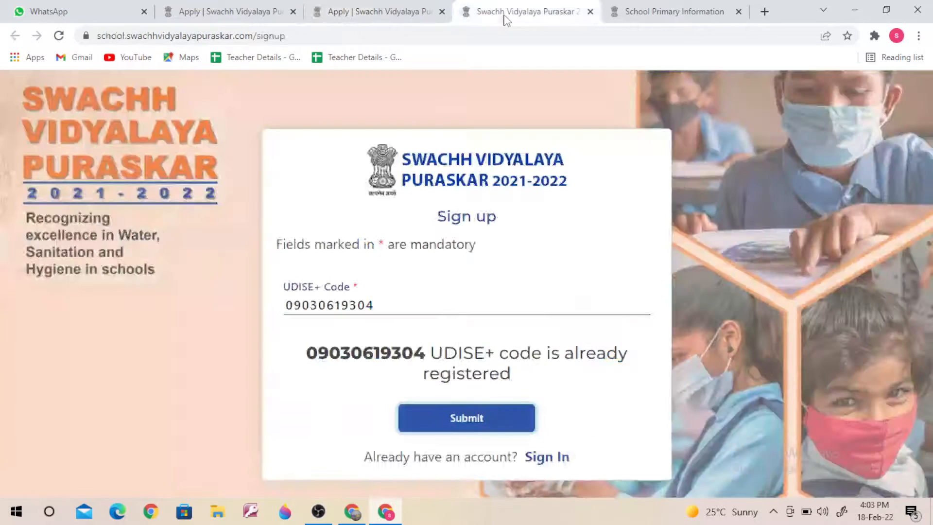
Go from the sign-up form to the login form and log in with the school's saved credentials
{"action": "left_click_drag", "start_coordinate": [377, 306], "coordinate": [284, 307]}
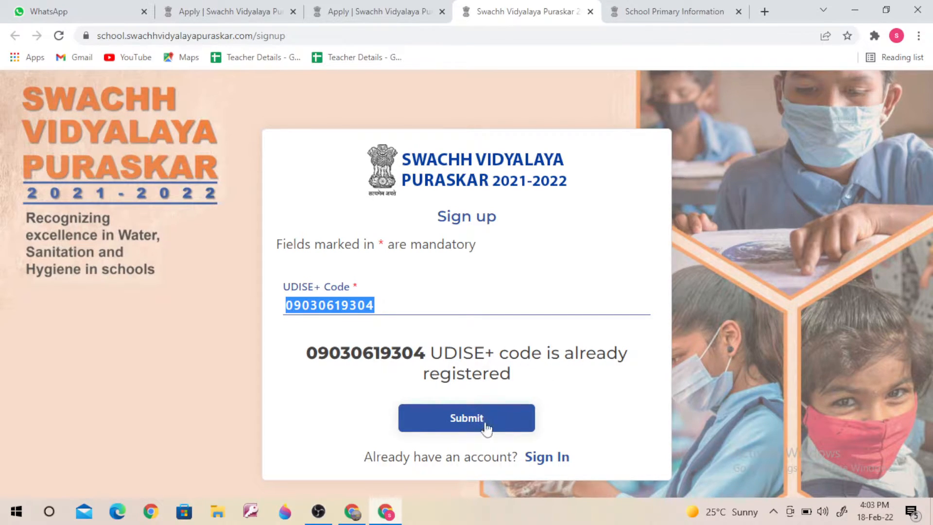
{"action": "left_click", "coordinate": [541, 457]}
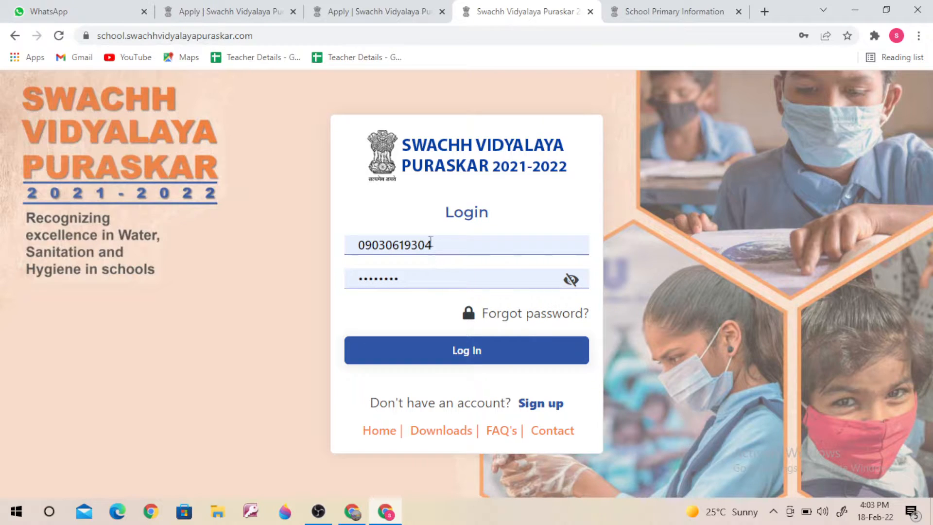
{"action": "left_click", "coordinate": [462, 350]}
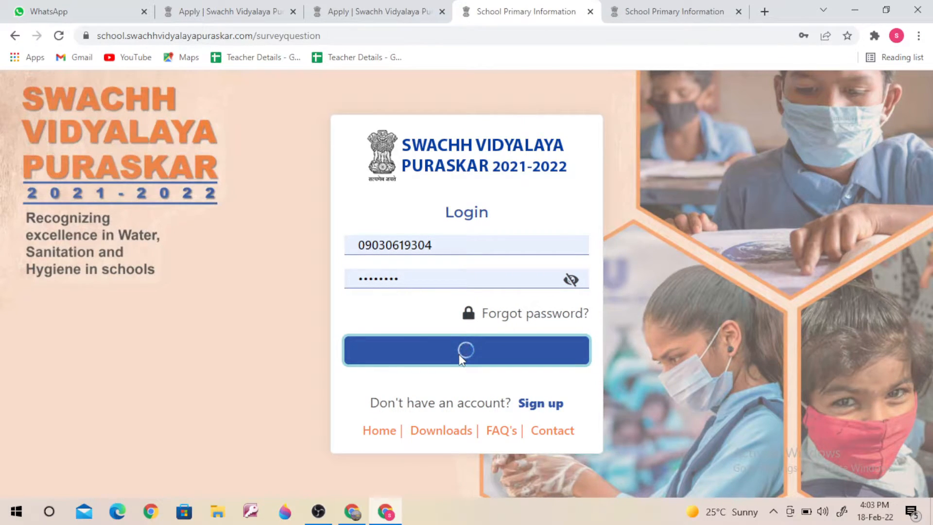
Review the School Primary Information form, including the SVP award, Swachhata Action Plan and SOP answers, and submit it
{"action": "scroll", "coordinate": [496, 342], "scroll_direction": "down", "scroll_amount": 2}
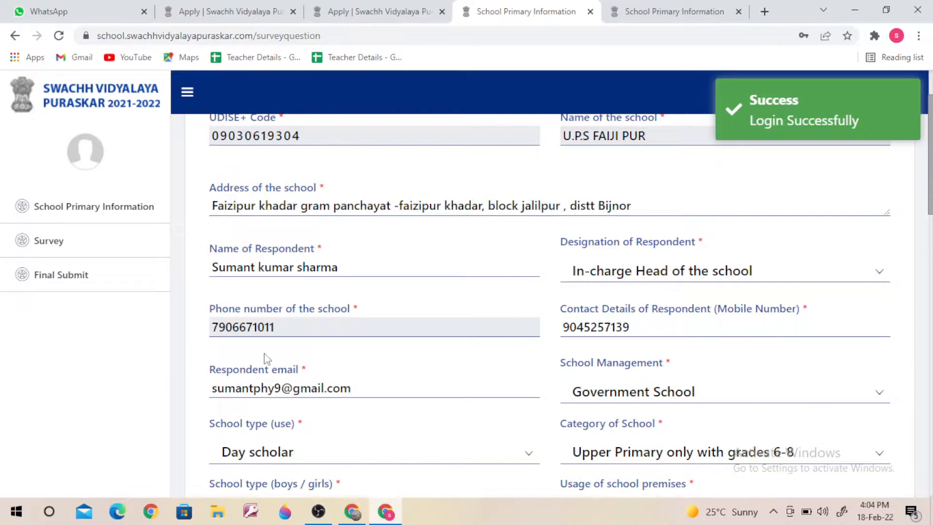
{"action": "scroll", "coordinate": [279, 365], "scroll_direction": "down", "scroll_amount": 8}
{"action": "scroll", "coordinate": [316, 374], "scroll_direction": "down", "scroll_amount": 1}
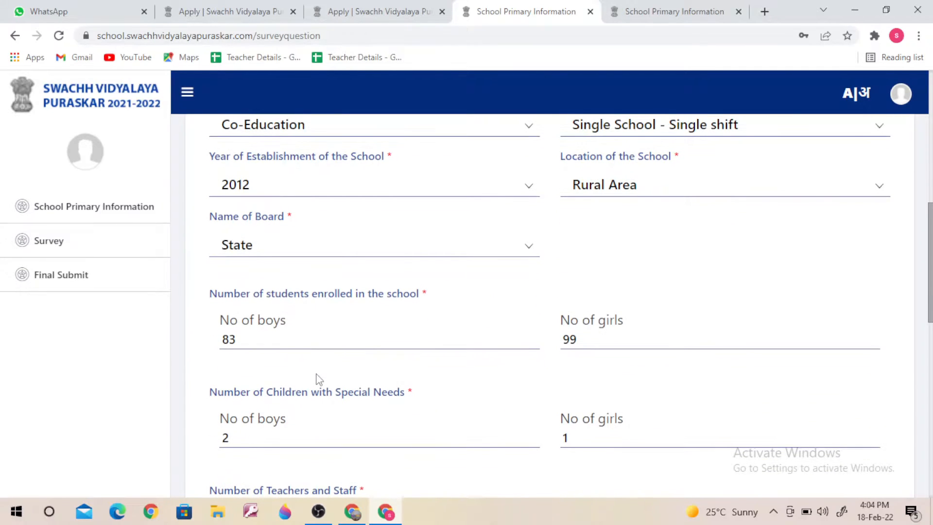
{"action": "scroll", "coordinate": [318, 380], "scroll_direction": "up", "scroll_amount": 2}
{"action": "scroll", "coordinate": [319, 380], "scroll_direction": "down", "scroll_amount": 5}
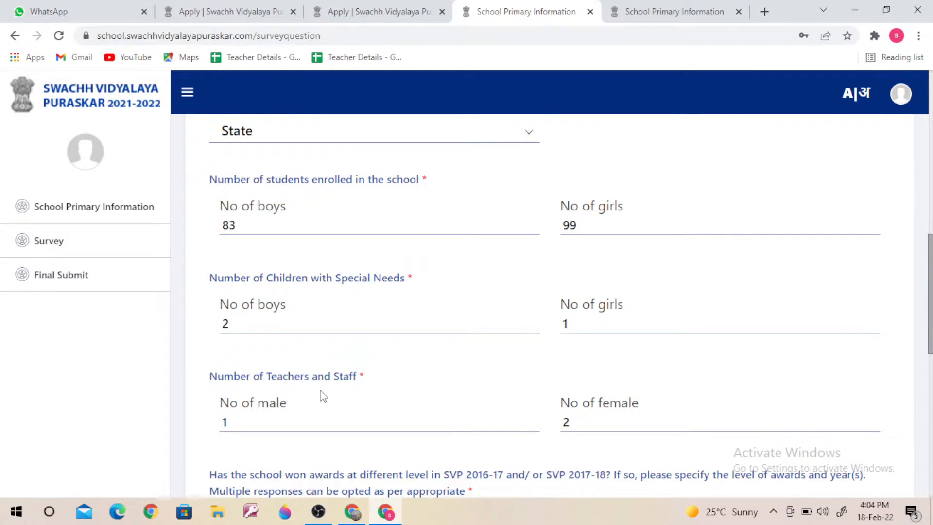
{"action": "scroll", "coordinate": [323, 401], "scroll_direction": "down", "scroll_amount": 3}
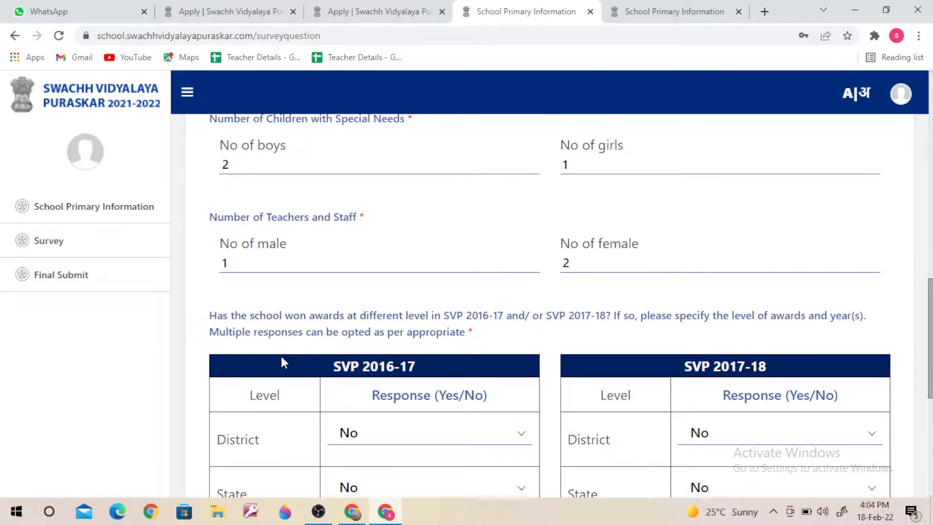
{"action": "scroll", "coordinate": [374, 320], "scroll_direction": "down", "scroll_amount": 1}
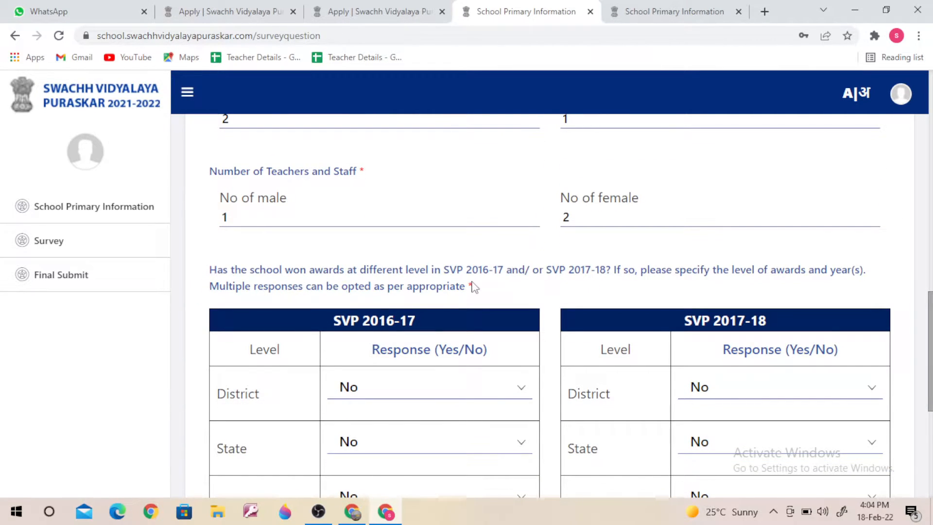
{"action": "scroll", "coordinate": [457, 305], "scroll_direction": "down", "scroll_amount": 1}
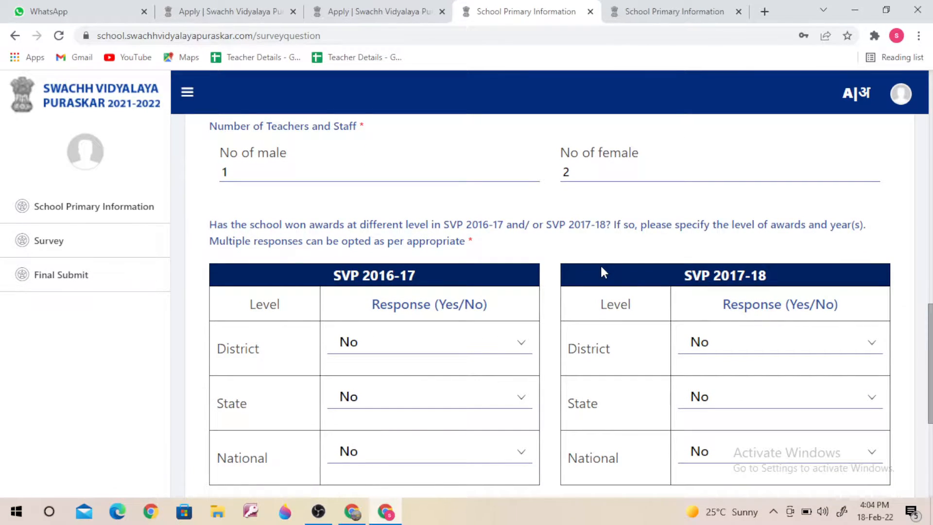
{"action": "left_click", "coordinate": [874, 346]}
{"action": "left_click", "coordinate": [874, 352]}
{"action": "scroll", "coordinate": [739, 407], "scroll_direction": "down", "scroll_amount": 5}
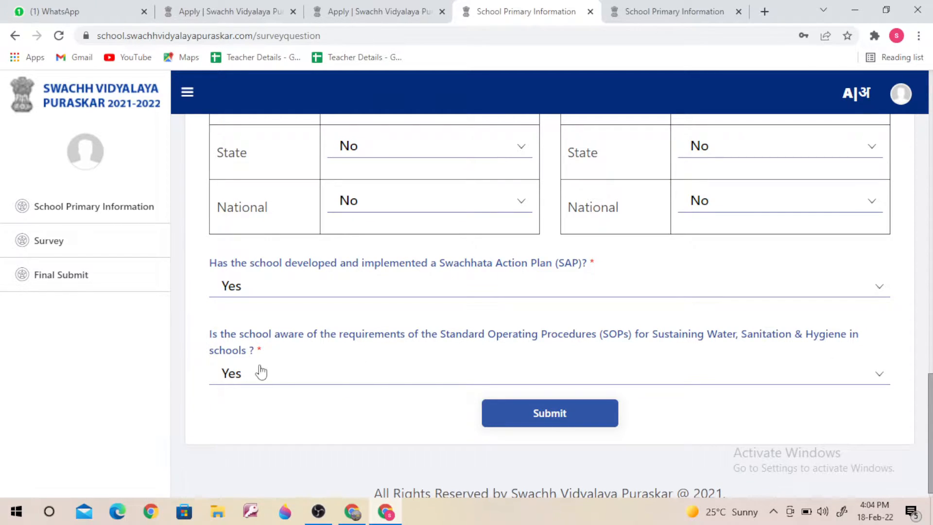
{"action": "left_click", "coordinate": [550, 416]}
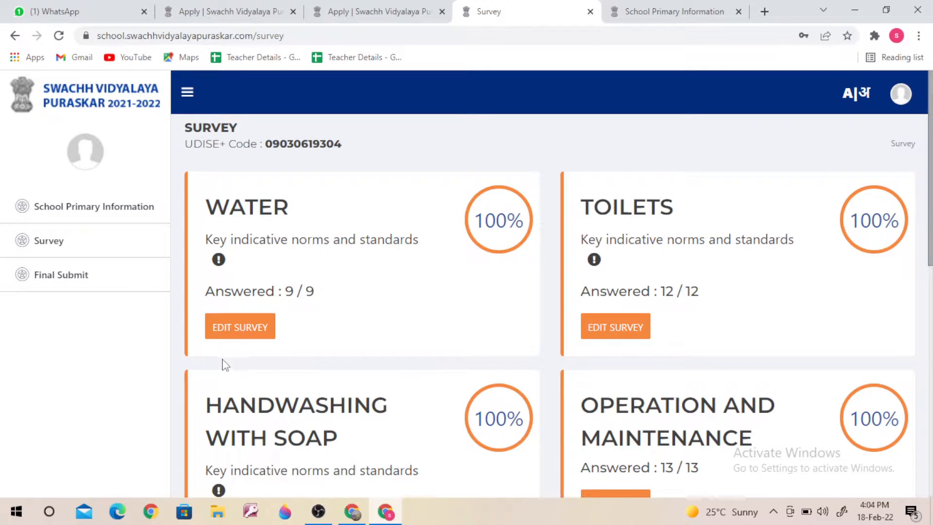
Look through the survey category cards from Water to COVID-19 and check how complete each one is
{"action": "scroll", "coordinate": [486, 224], "scroll_direction": "down", "scroll_amount": 1}
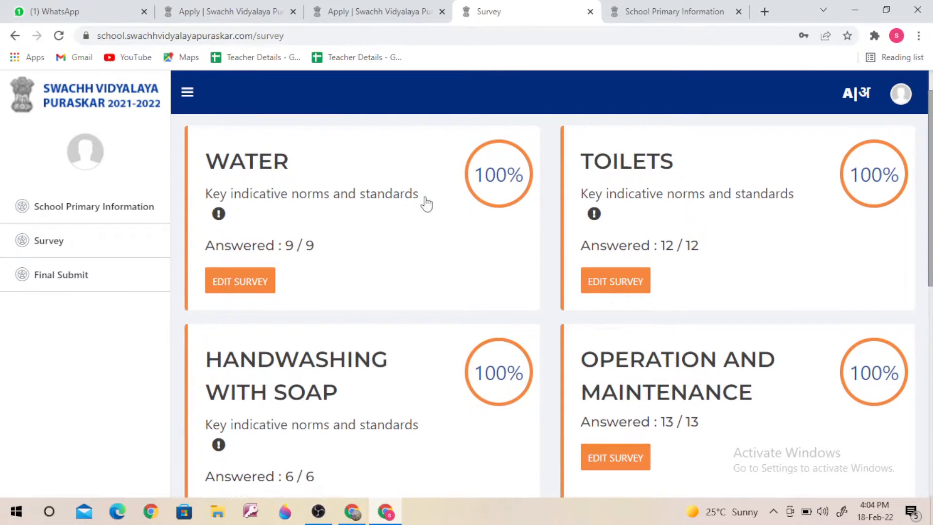
{"action": "scroll", "coordinate": [370, 382], "scroll_direction": "down", "scroll_amount": 1}
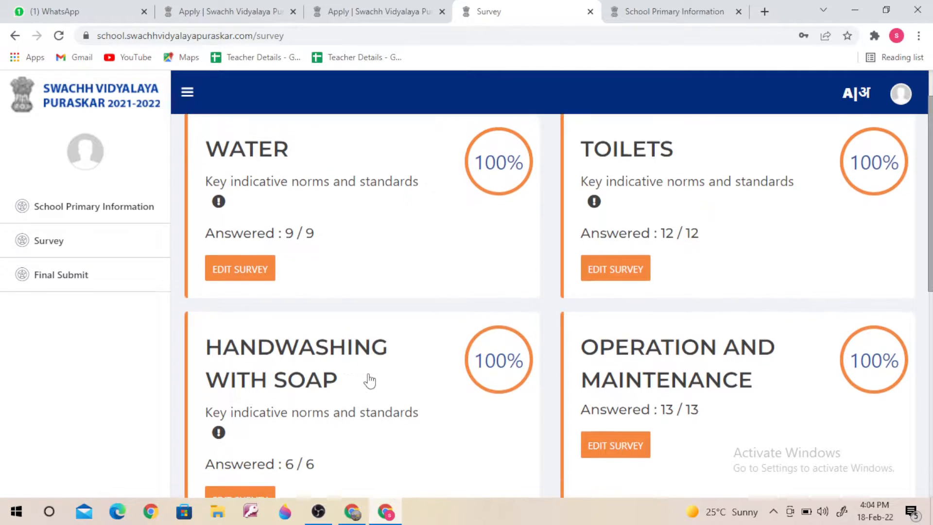
{"action": "scroll", "coordinate": [370, 382], "scroll_direction": "down", "scroll_amount": 1}
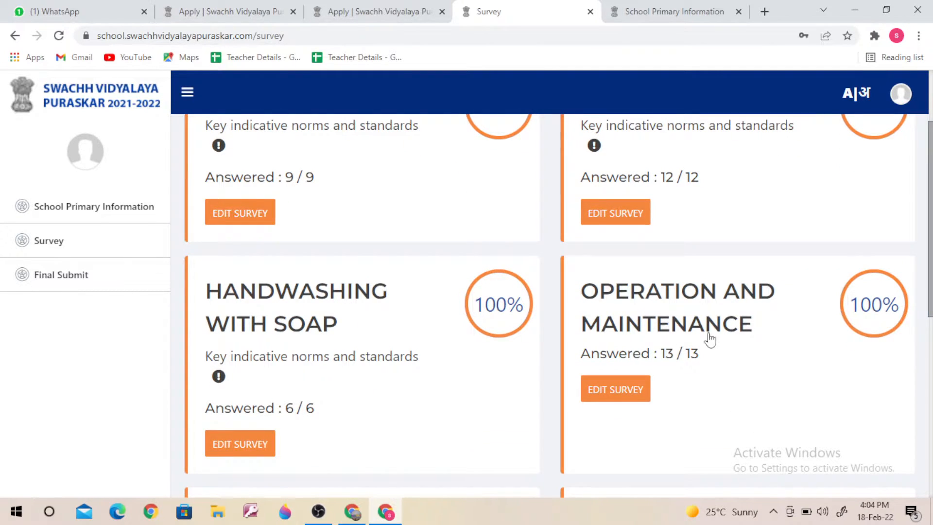
{"action": "scroll", "coordinate": [366, 408], "scroll_direction": "down", "scroll_amount": 2}
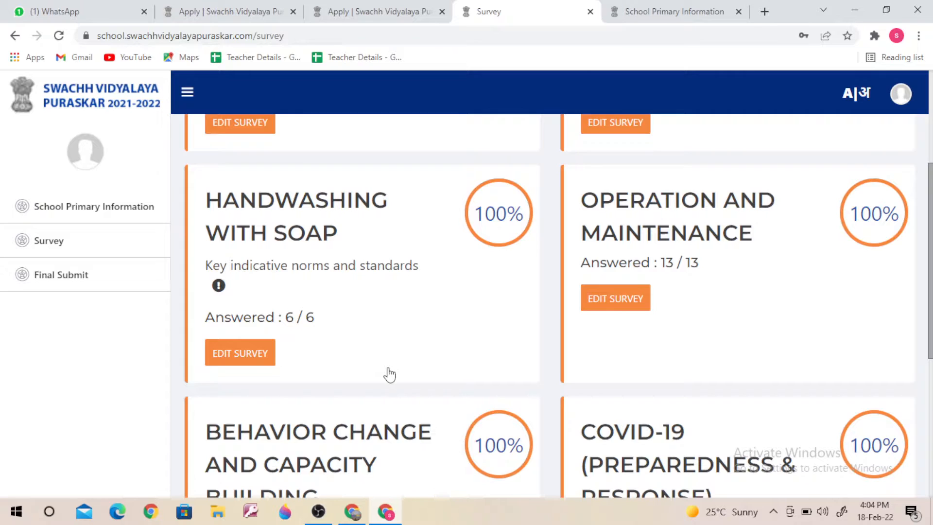
{"action": "scroll", "coordinate": [389, 375], "scroll_direction": "up", "scroll_amount": 4}
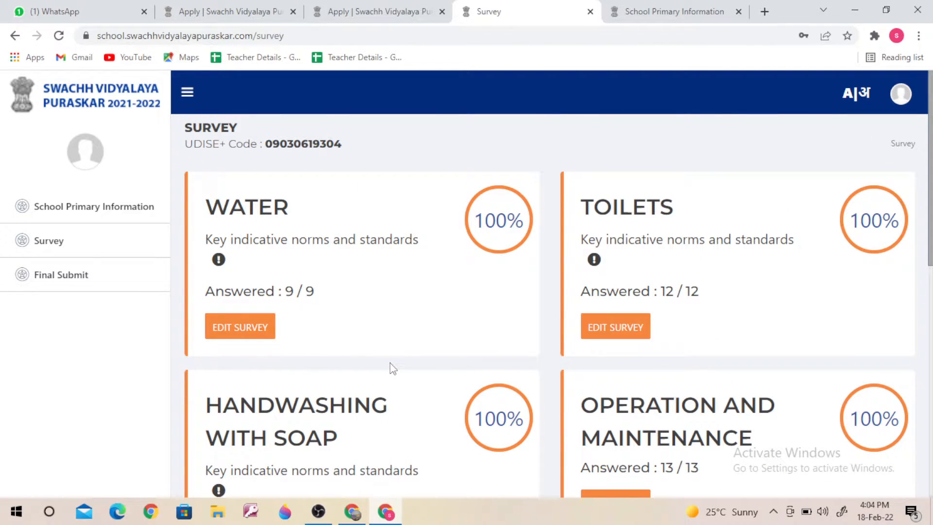
Open the Water survey for editing and save it as a draft from question 1
{"action": "left_click", "coordinate": [235, 333]}
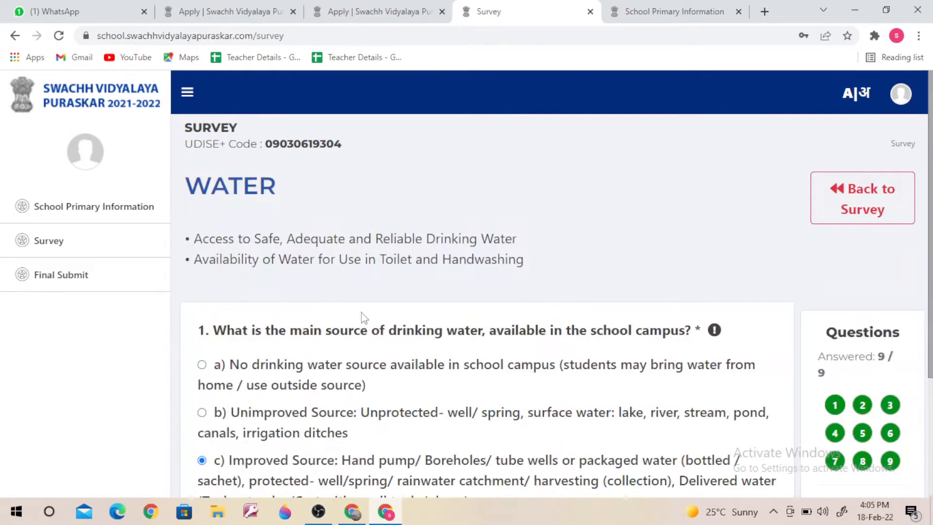
{"action": "scroll", "coordinate": [390, 293], "scroll_direction": "down", "scroll_amount": 3}
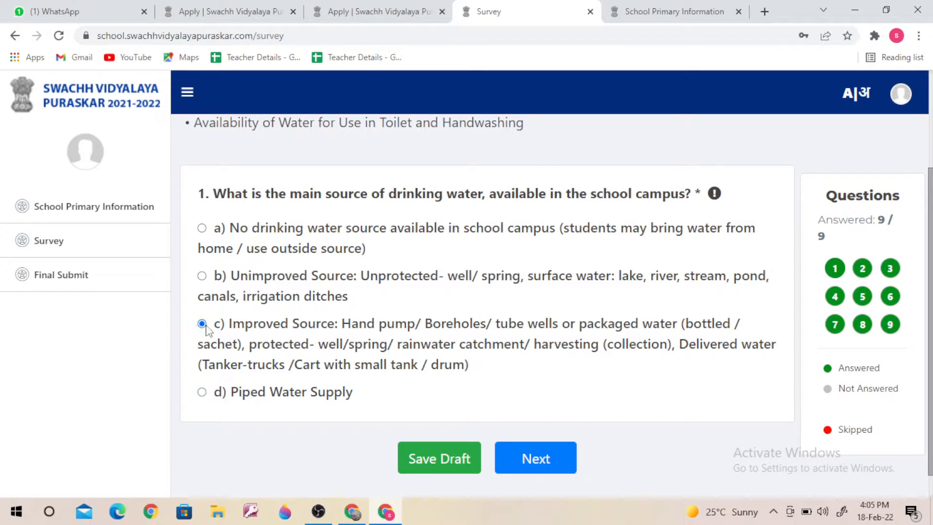
{"action": "left_click", "coordinate": [436, 460]}
{"action": "left_click", "coordinate": [436, 459]}
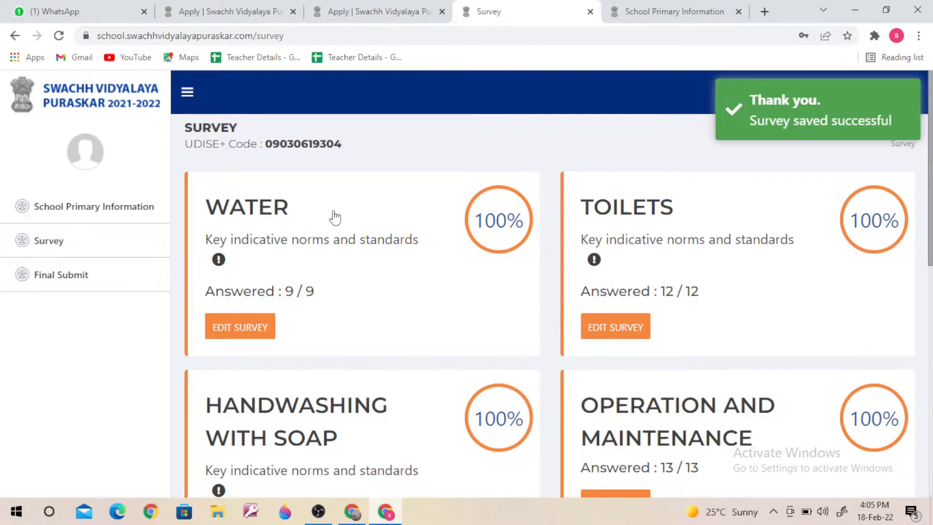
Reopen the Water survey, answer question 3 with "Overhead storage tank with drinking water taps" and save the draft
{"action": "left_click", "coordinate": [240, 329]}
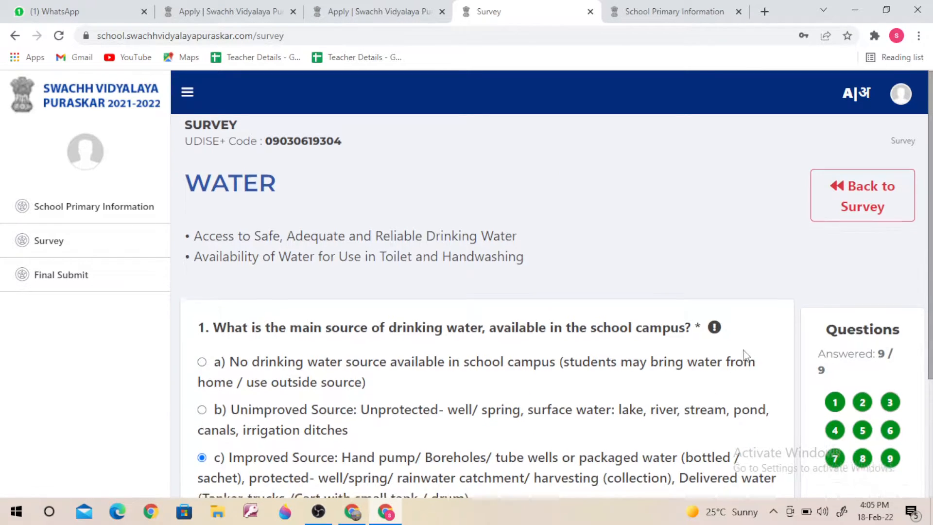
{"action": "scroll", "coordinate": [718, 349], "scroll_direction": "down", "scroll_amount": 3}
{"action": "scroll", "coordinate": [700, 360], "scroll_direction": "down", "scroll_amount": 1}
{"action": "scroll", "coordinate": [684, 373], "scroll_direction": "up", "scroll_amount": 2}
{"action": "scroll", "coordinate": [680, 374], "scroll_direction": "down", "scroll_amount": 2}
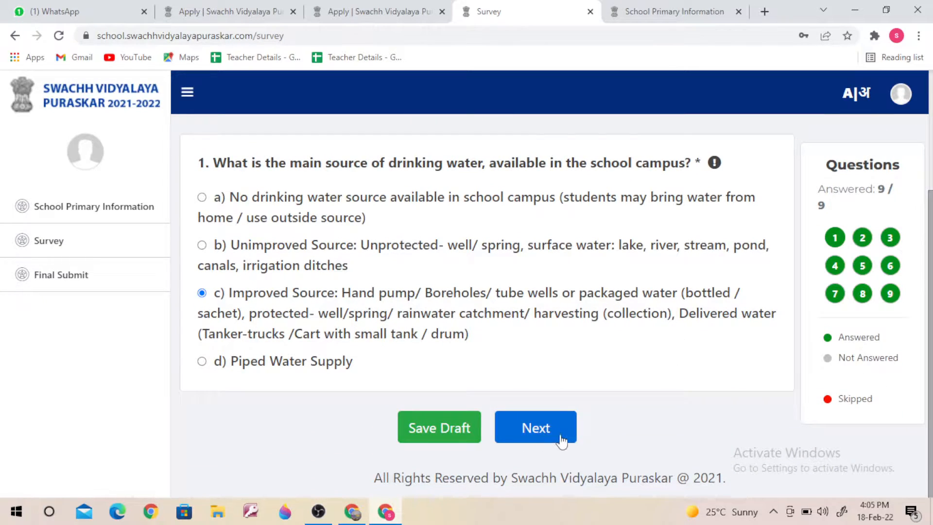
{"action": "left_click", "coordinate": [548, 431]}
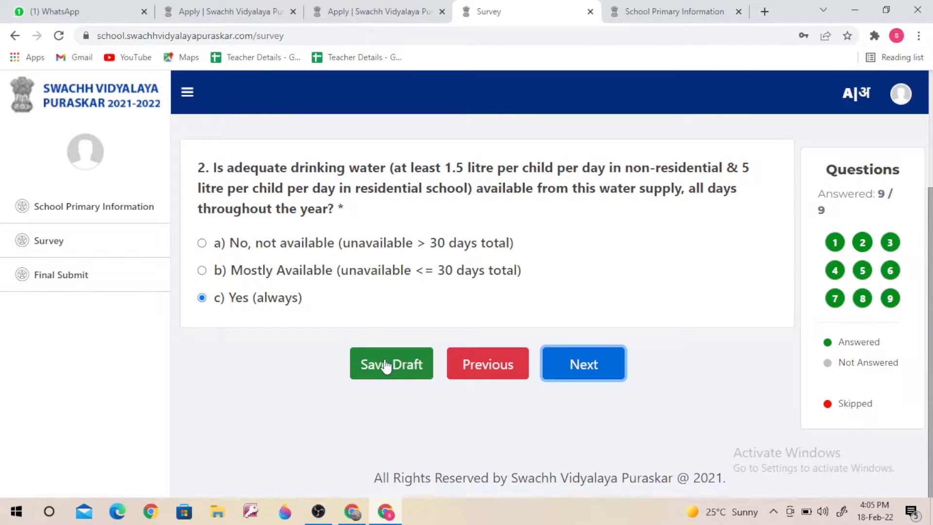
{"action": "left_click", "coordinate": [601, 378]}
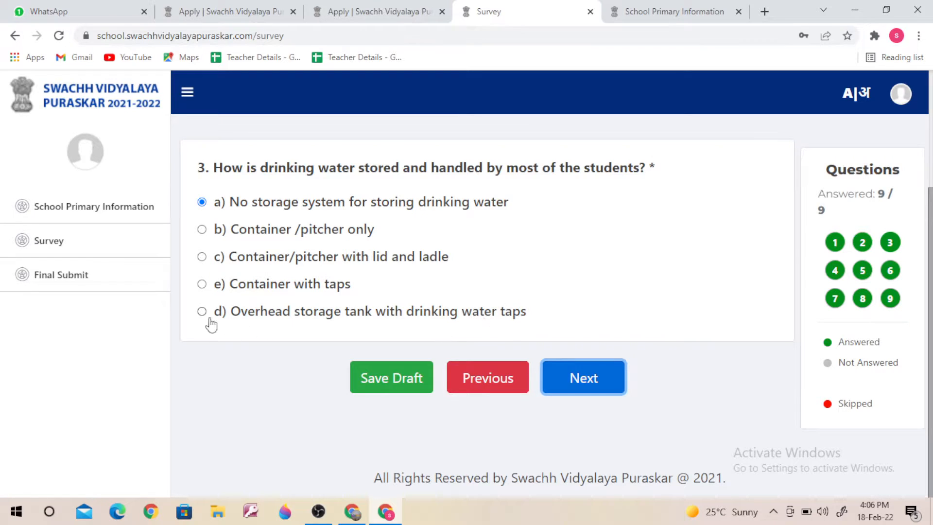
{"action": "left_click", "coordinate": [202, 312]}
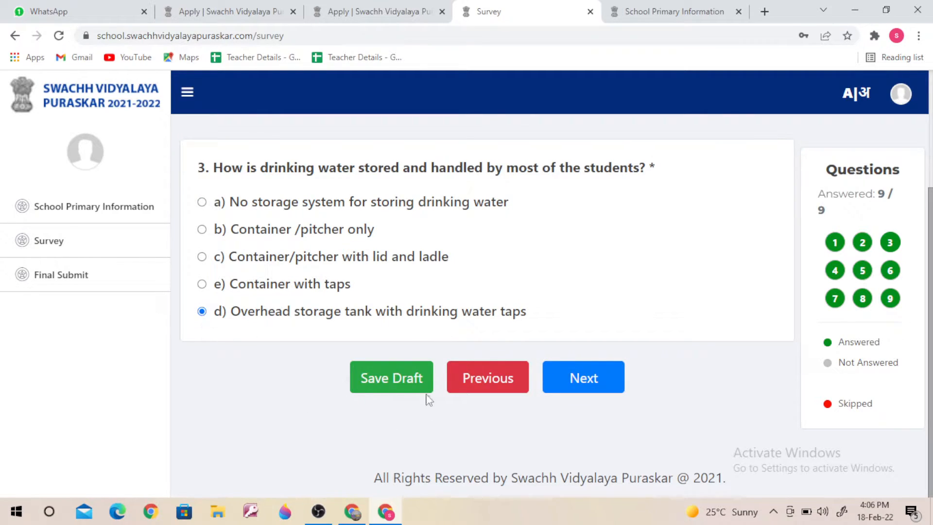
{"action": "left_click", "coordinate": [381, 380]}
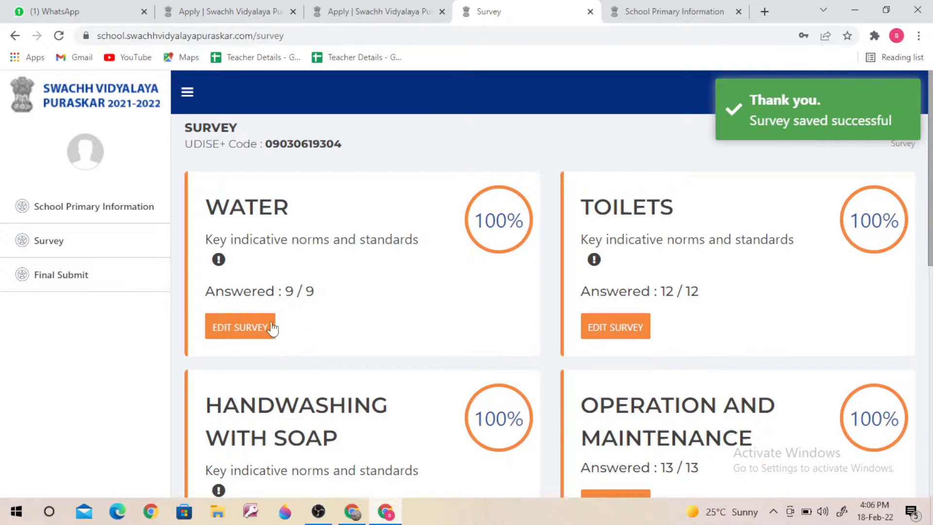
Reopen the Water survey and jump directly to question 3 to check its saved answer
{"action": "left_click", "coordinate": [238, 327]}
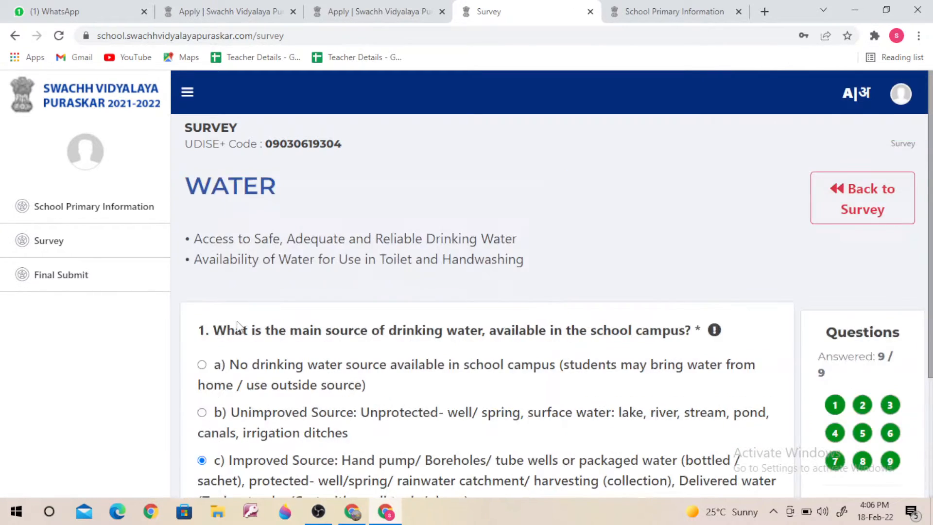
{"action": "scroll", "coordinate": [364, 346], "scroll_direction": "down", "scroll_amount": 3}
{"action": "scroll", "coordinate": [275, 254], "scroll_direction": "up", "scroll_amount": 2}
{"action": "scroll", "coordinate": [279, 256], "scroll_direction": "down", "scroll_amount": 1}
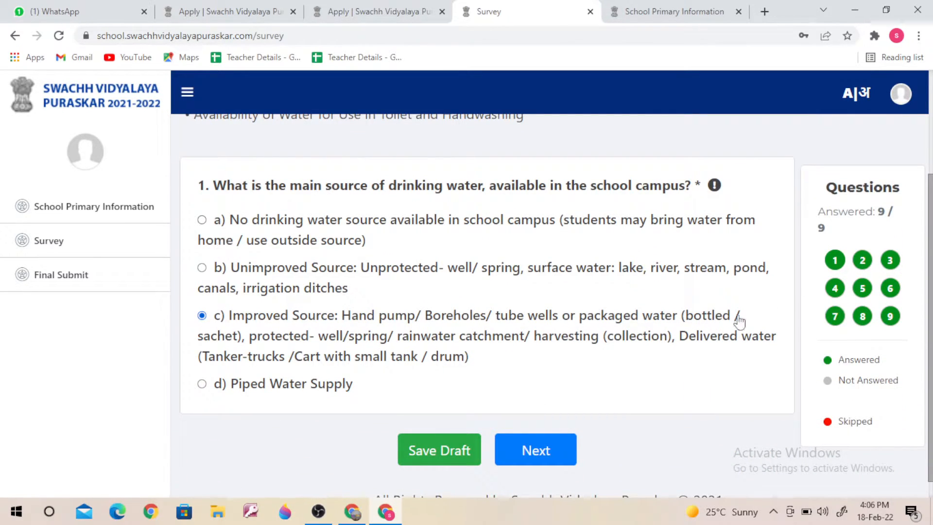
{"action": "left_click", "coordinate": [890, 260]}
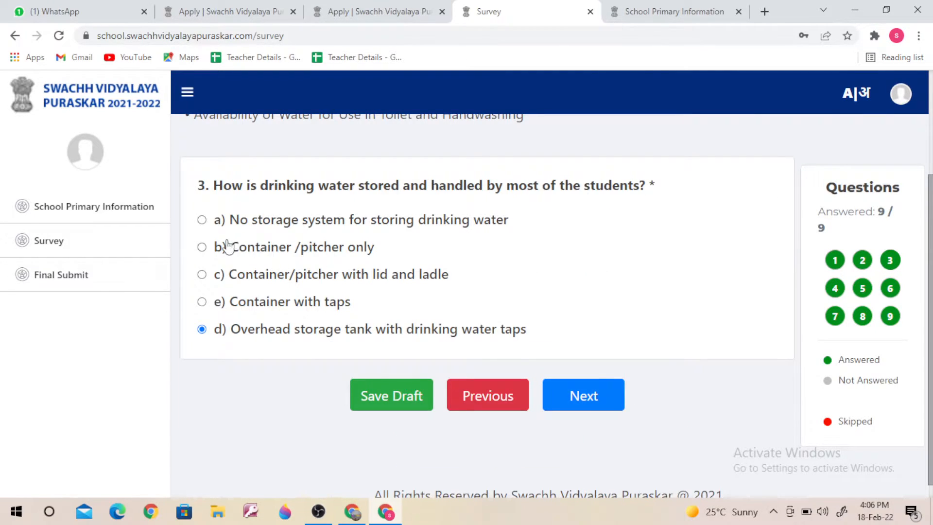
Advance through Water questions 4 and 5 on water treatment and testing to question 6 on functional drinking water points
{"action": "left_click", "coordinate": [588, 399]}
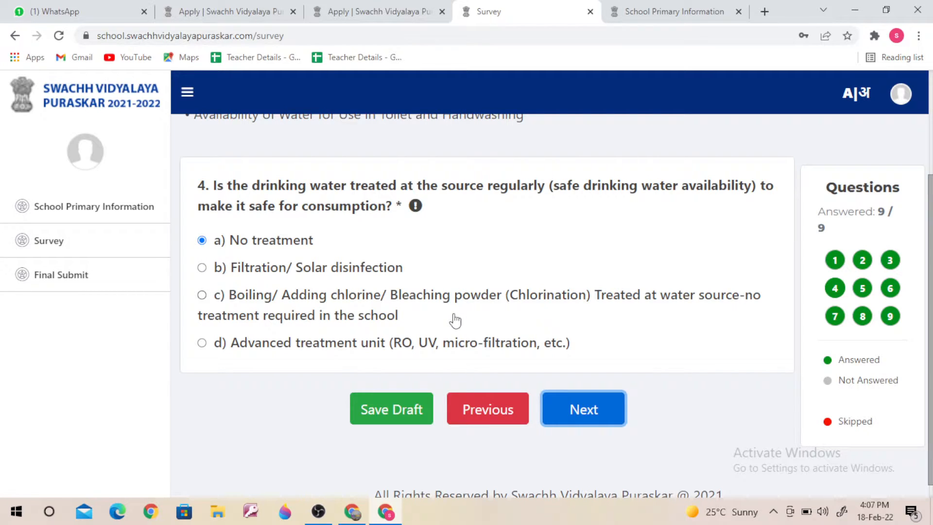
{"action": "left_click", "coordinate": [590, 413]}
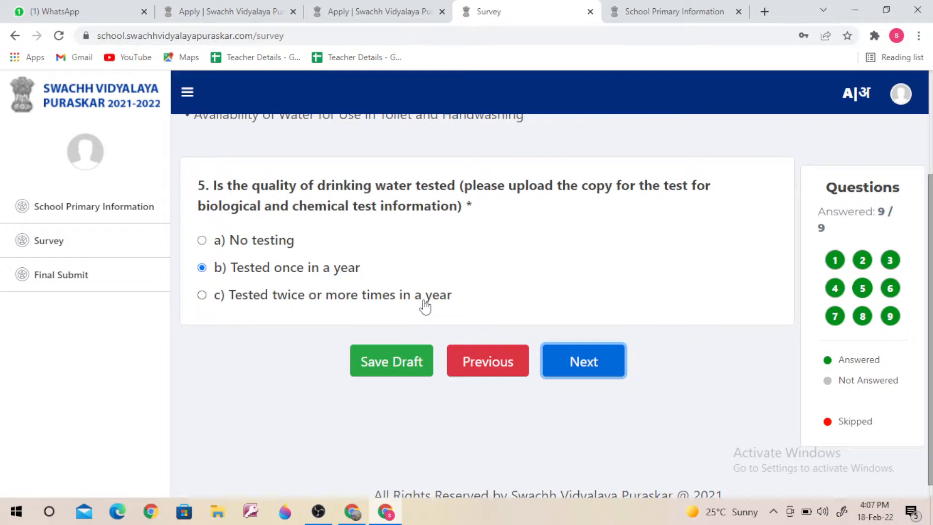
{"action": "left_click", "coordinate": [422, 358]}
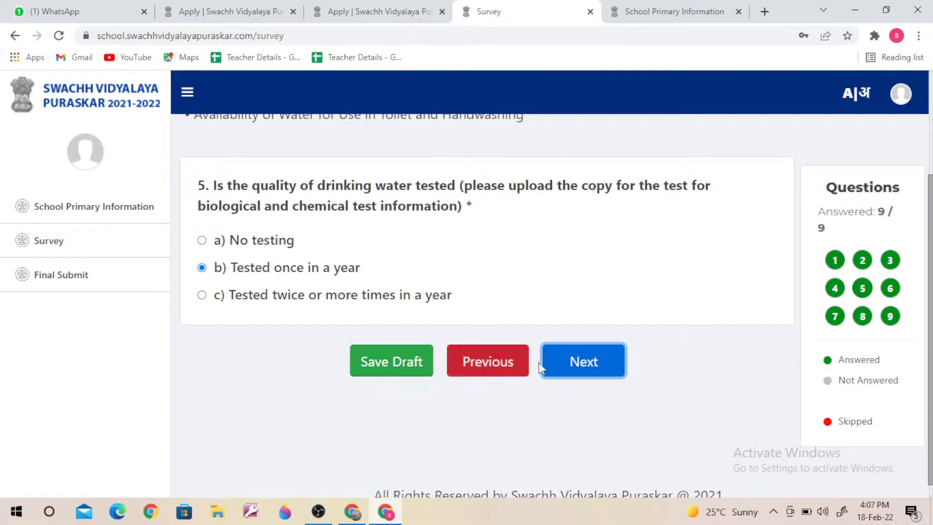
{"action": "left_click", "coordinate": [585, 363]}
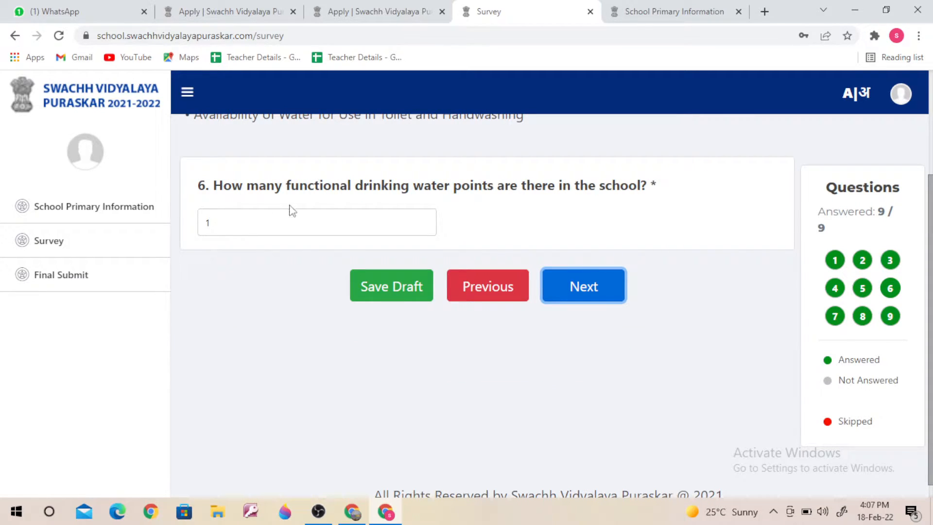
{"action": "scroll", "coordinate": [425, 213], "scroll_direction": "up", "scroll_amount": 2}
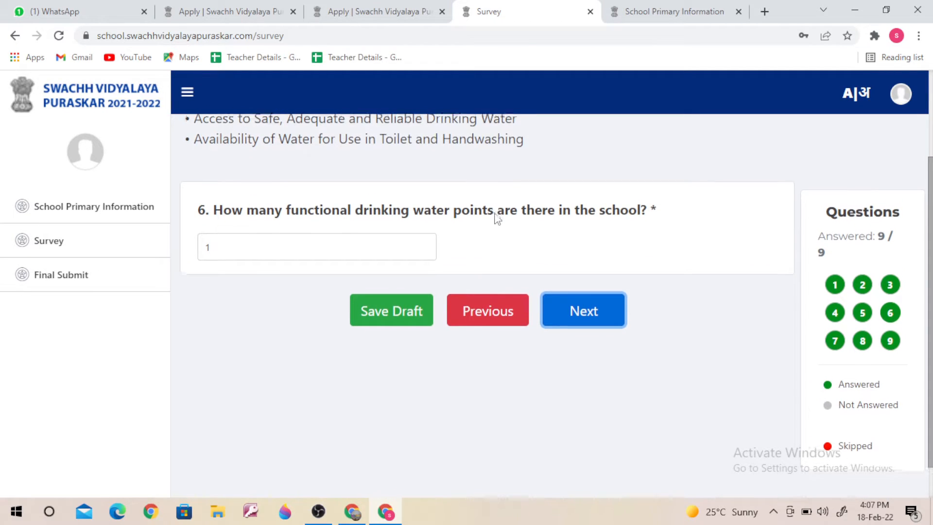
Continue through the Water survey to question 9, answer it with "Yes – Groundwater recharge system" and submit the survey
{"action": "scroll", "coordinate": [245, 267], "scroll_direction": "up", "scroll_amount": 1}
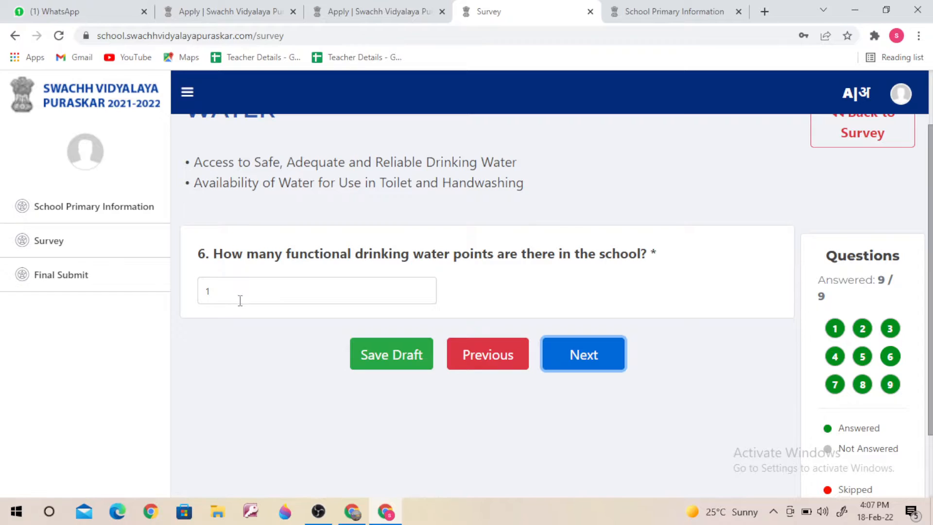
{"action": "left_click", "coordinate": [595, 355]}
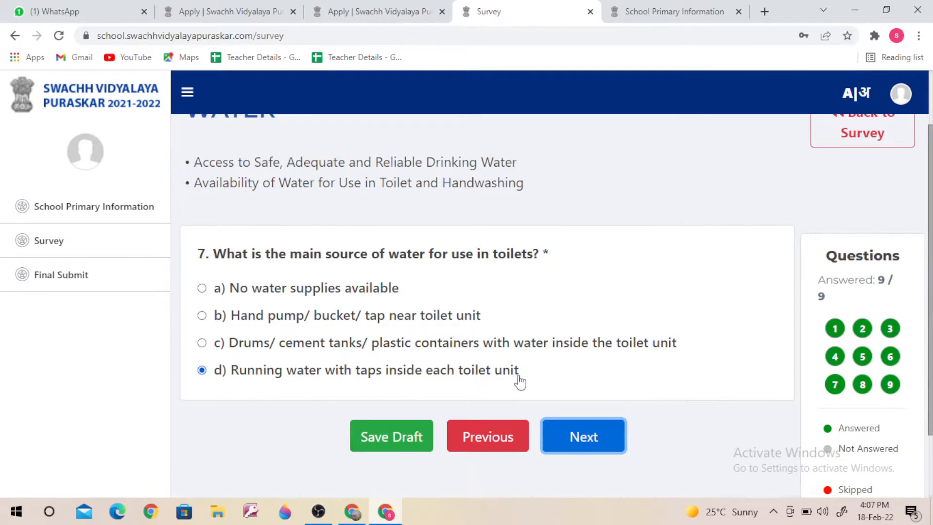
{"action": "left_click", "coordinate": [579, 445]}
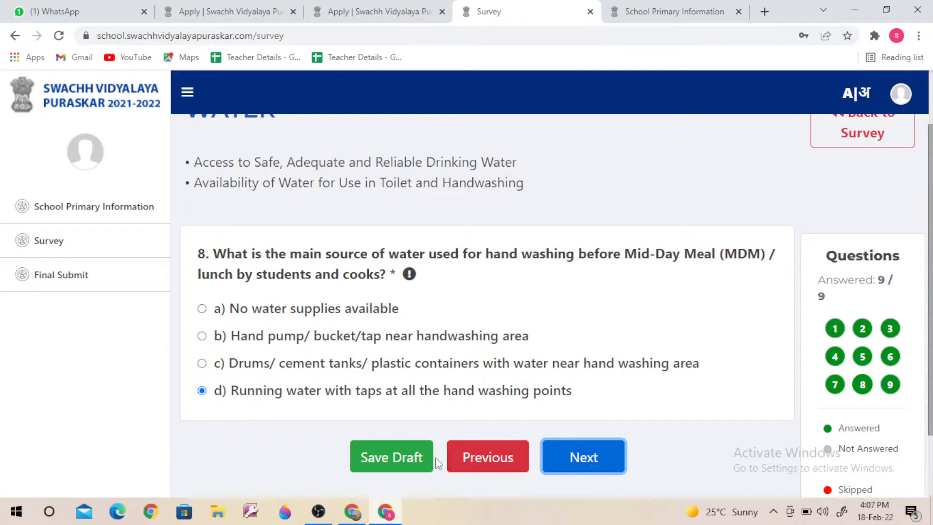
{"action": "left_click", "coordinate": [586, 462]}
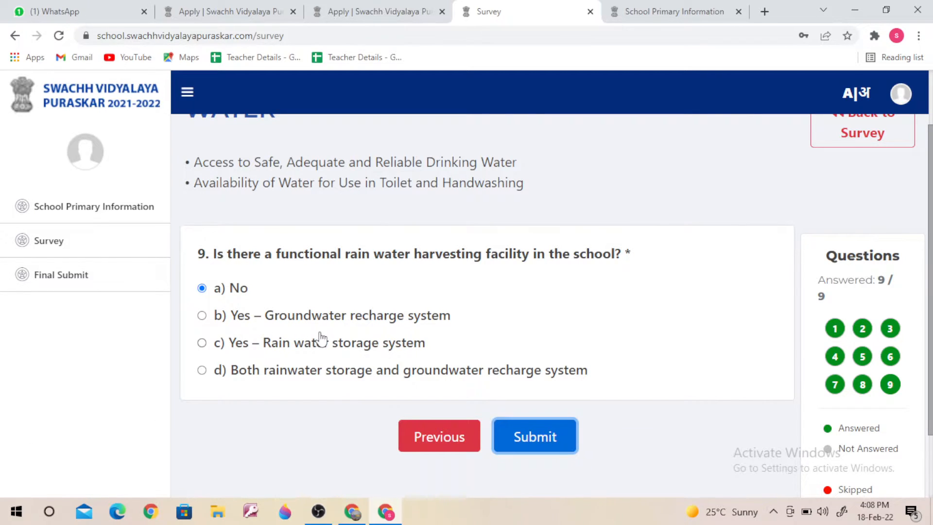
{"action": "left_click", "coordinate": [201, 316]}
{"action": "left_click", "coordinate": [534, 440]}
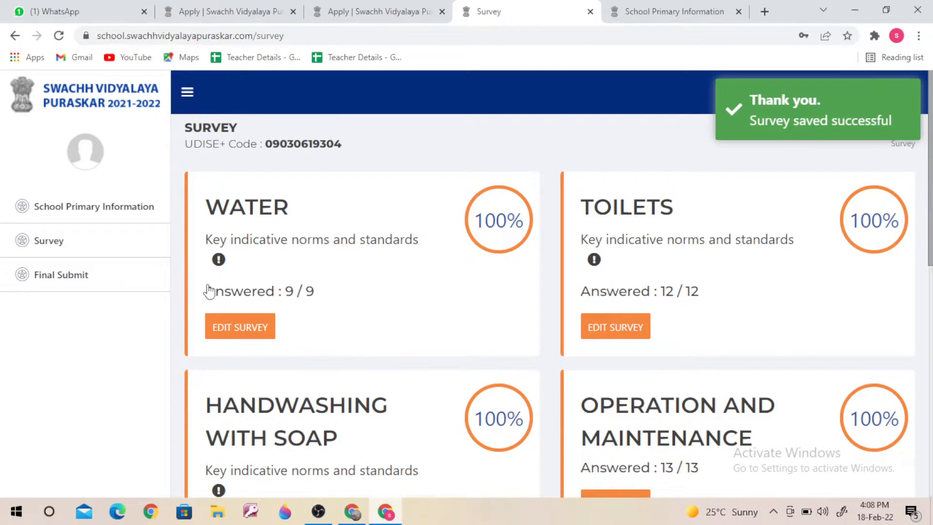
Open the Toilets survey for editing and continue past question 10 to question 11 on the most common toilet type
{"action": "scroll", "coordinate": [596, 272], "scroll_direction": "down", "scroll_amount": 1}
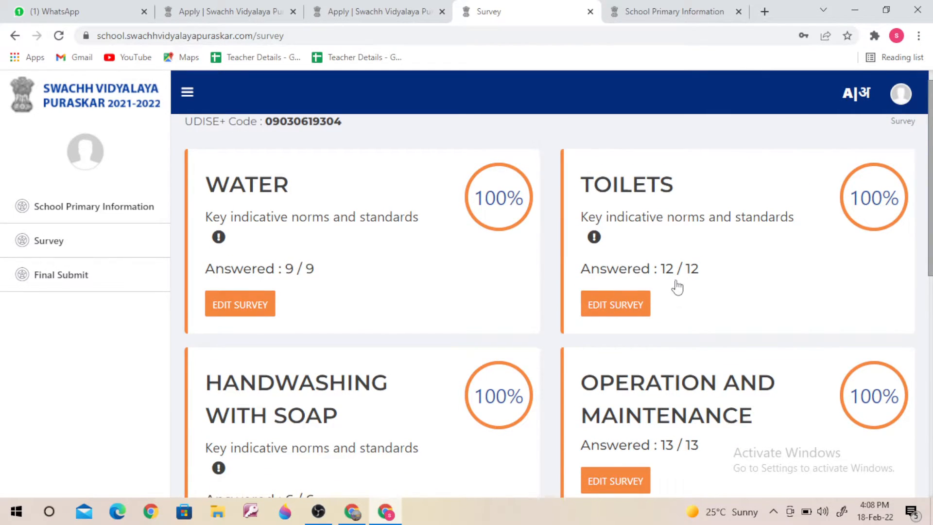
{"action": "scroll", "coordinate": [609, 307], "scroll_direction": "up", "scroll_amount": 1}
{"action": "left_click", "coordinate": [610, 323]}
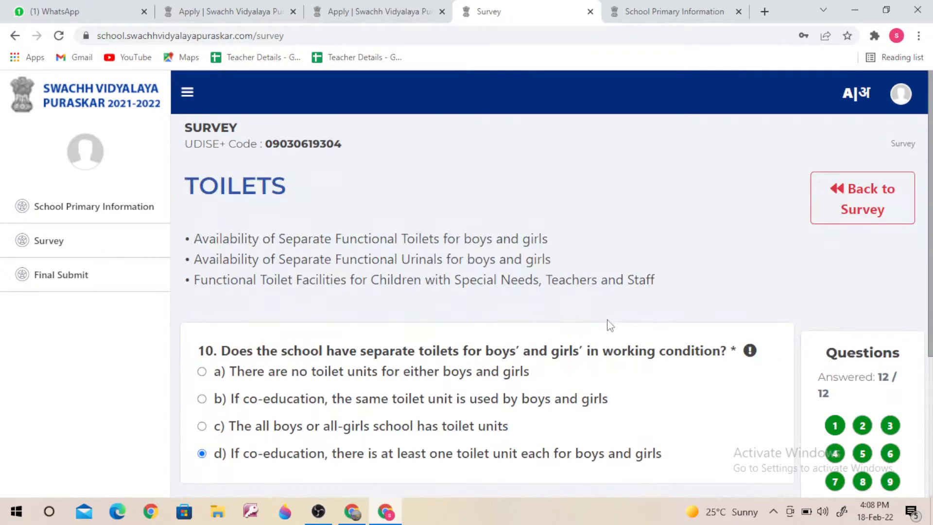
{"action": "scroll", "coordinate": [339, 279], "scroll_direction": "down", "scroll_amount": 1}
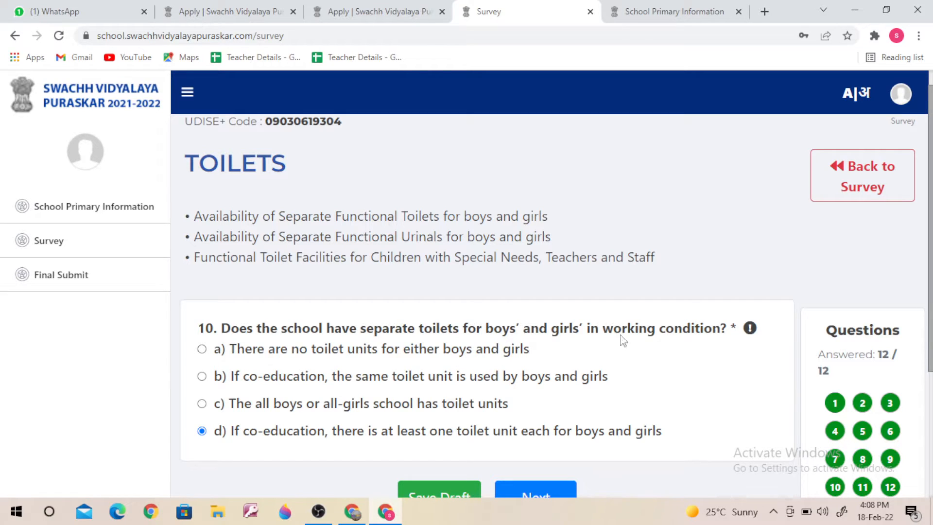
{"action": "scroll", "coordinate": [681, 354], "scroll_direction": "down", "scroll_amount": 1}
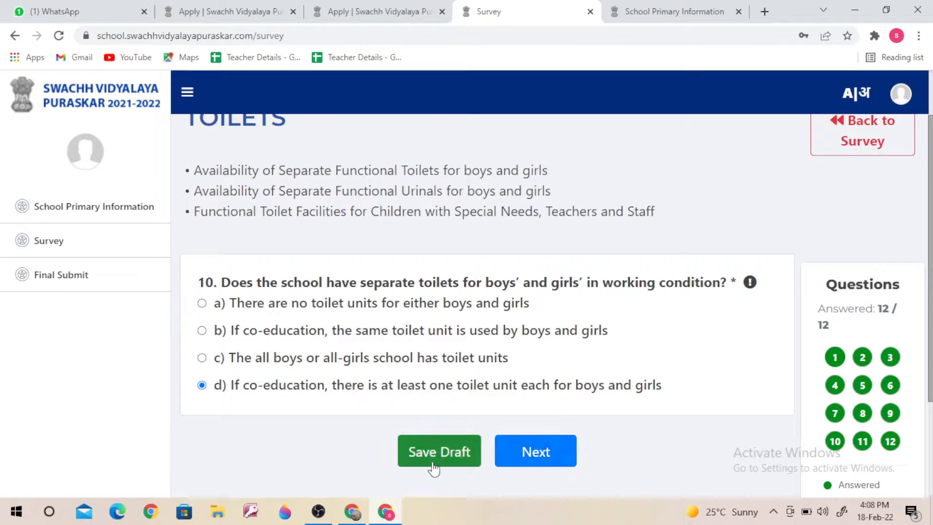
{"action": "left_click", "coordinate": [543, 454]}
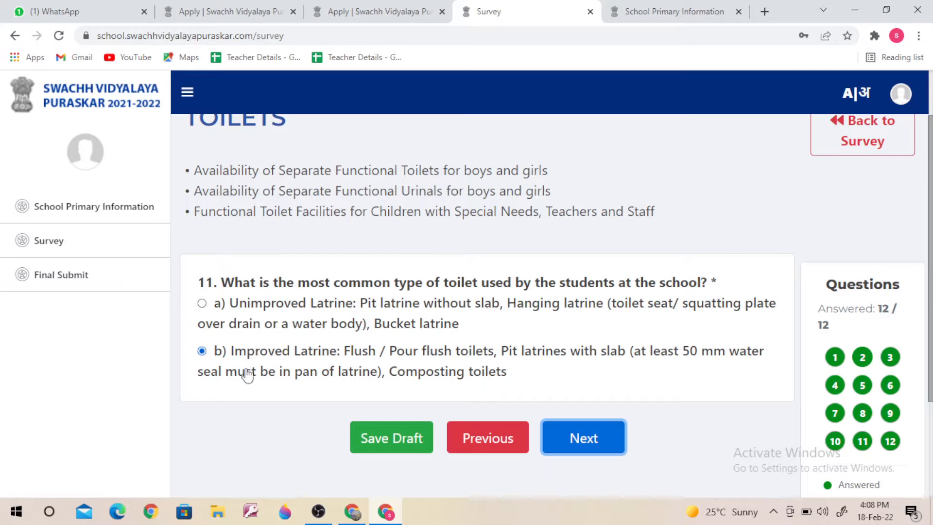
Advance through Toilets questions 11 to 13 and save the survey as a draft from question 14 on CWSN-accessible toilets
{"action": "left_click", "coordinate": [592, 442]}
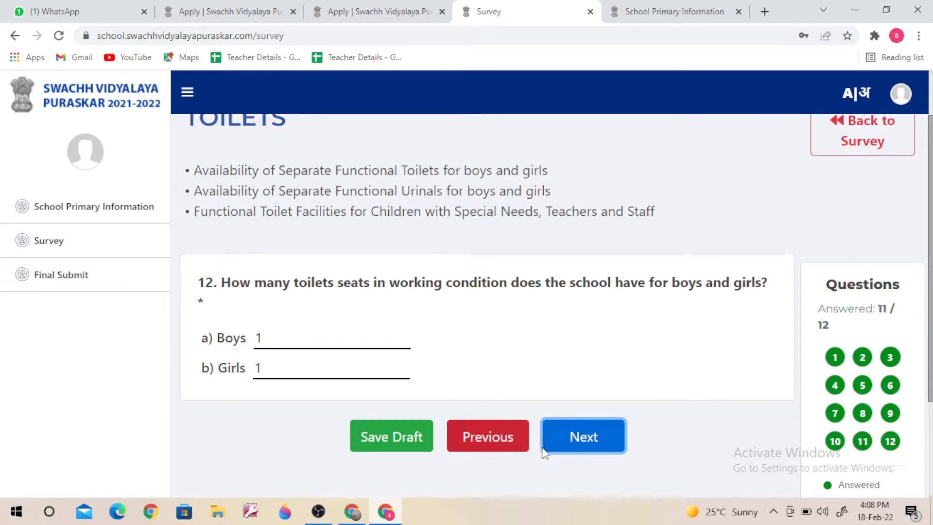
{"action": "left_click", "coordinate": [583, 439]}
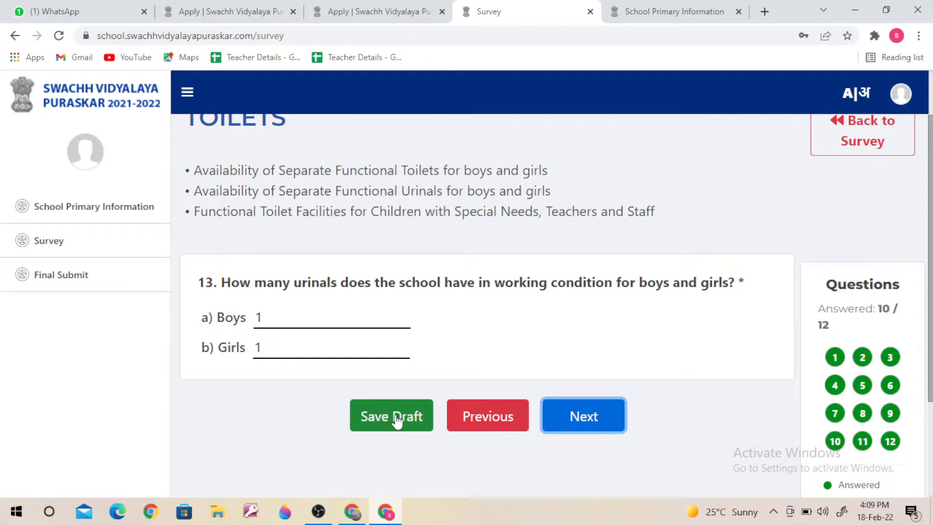
{"action": "left_click", "coordinate": [573, 424]}
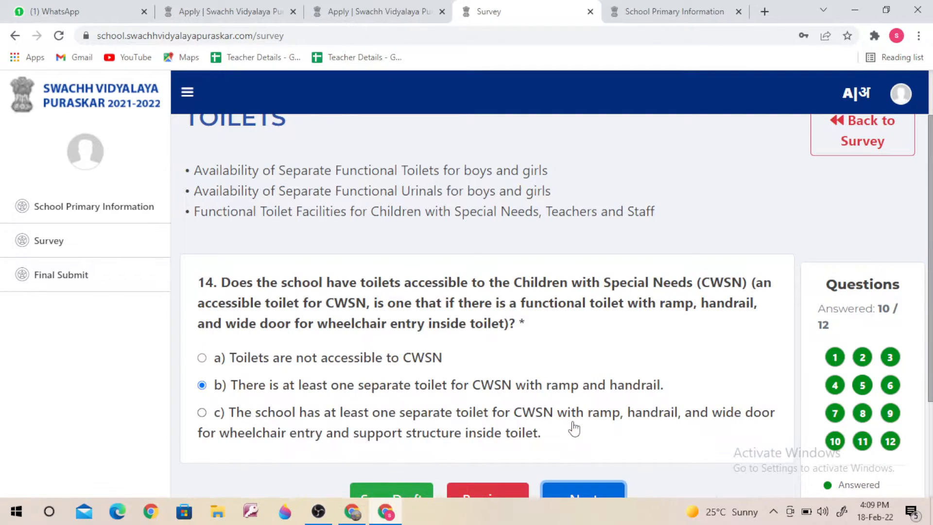
{"action": "scroll", "coordinate": [486, 432], "scroll_direction": "down", "scroll_amount": 1}
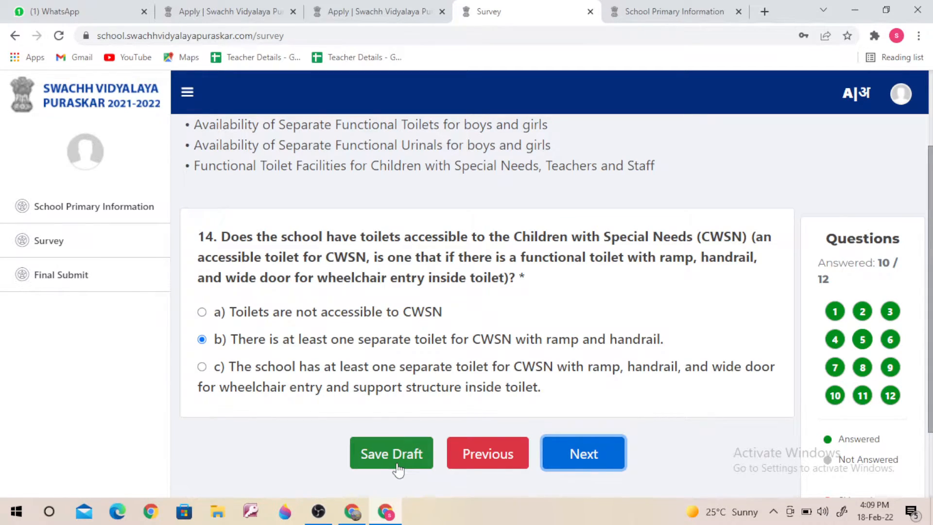
{"action": "scroll", "coordinate": [588, 389], "scroll_direction": "down", "scroll_amount": 1}
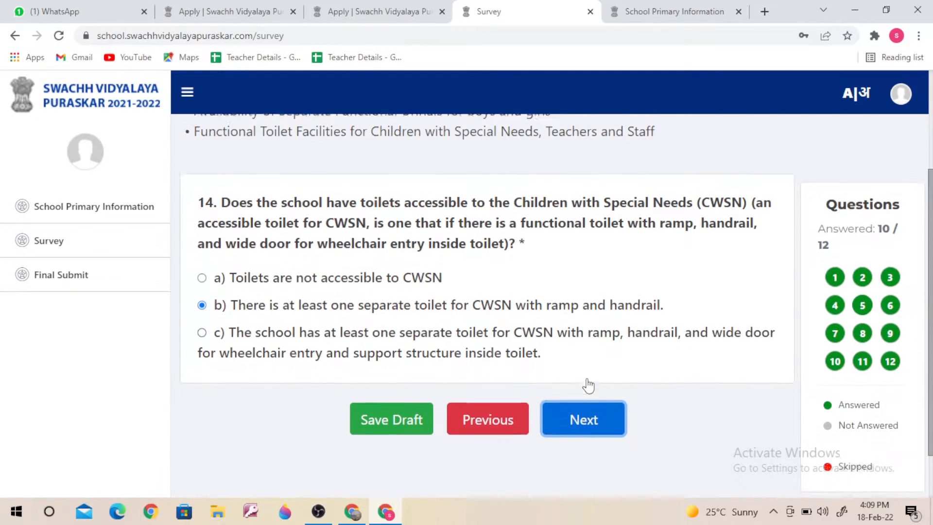
{"action": "left_click", "coordinate": [389, 413]}
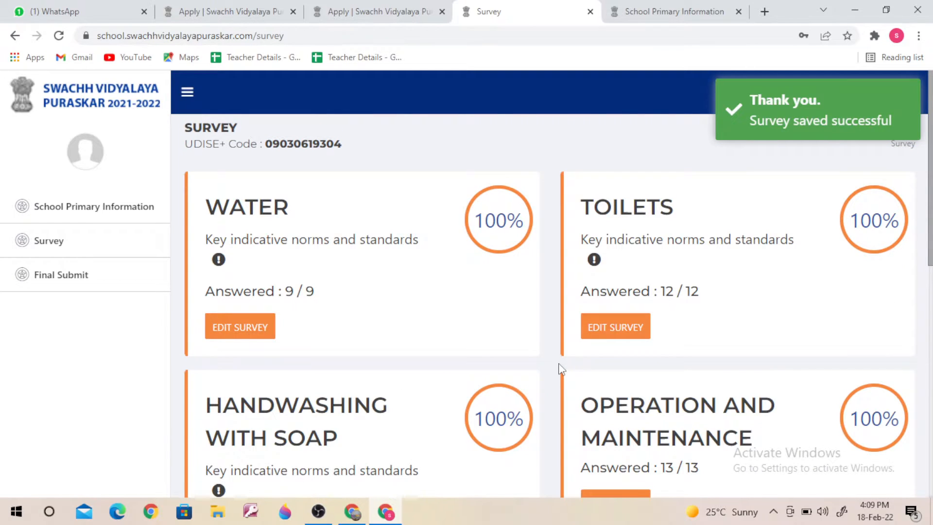
Reopen the Toilets survey and jump directly to questions 21 and 19 to view their saved answers
{"action": "left_click", "coordinate": [610, 332]}
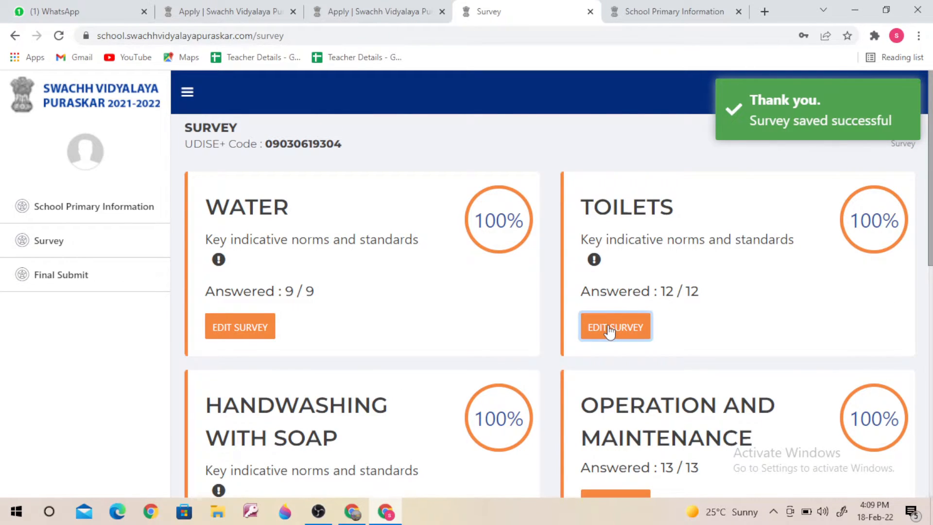
{"action": "scroll", "coordinate": [549, 355], "scroll_direction": "down", "scroll_amount": 3}
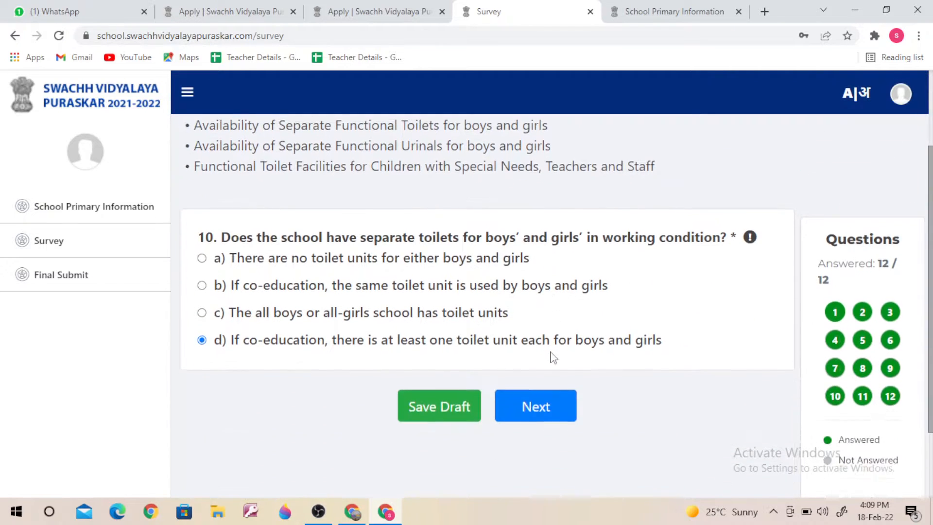
{"action": "left_click_drag", "start_coordinate": [930, 351], "coordinate": [924, 390]}
{"action": "scroll", "coordinate": [312, 257], "scroll_direction": "up", "scroll_amount": 1}
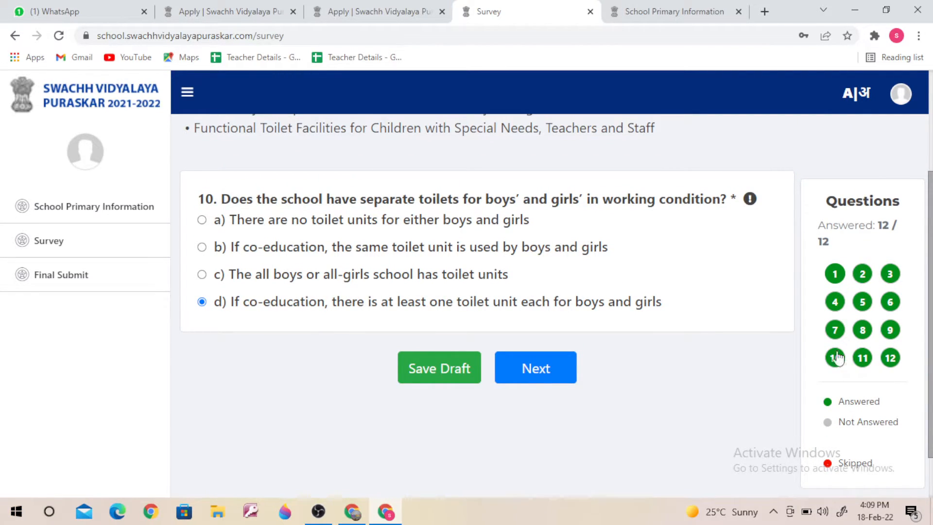
{"action": "left_click", "coordinate": [890, 358]}
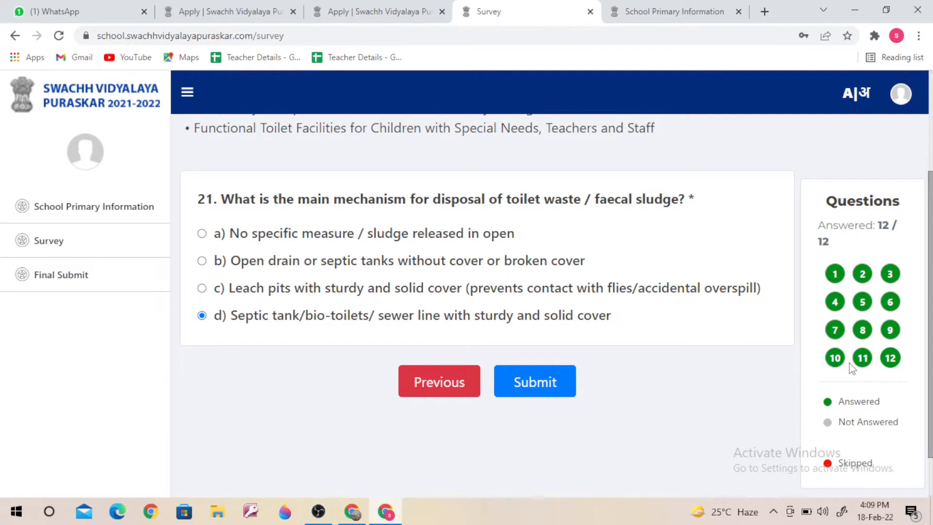
{"action": "left_click", "coordinate": [835, 360]}
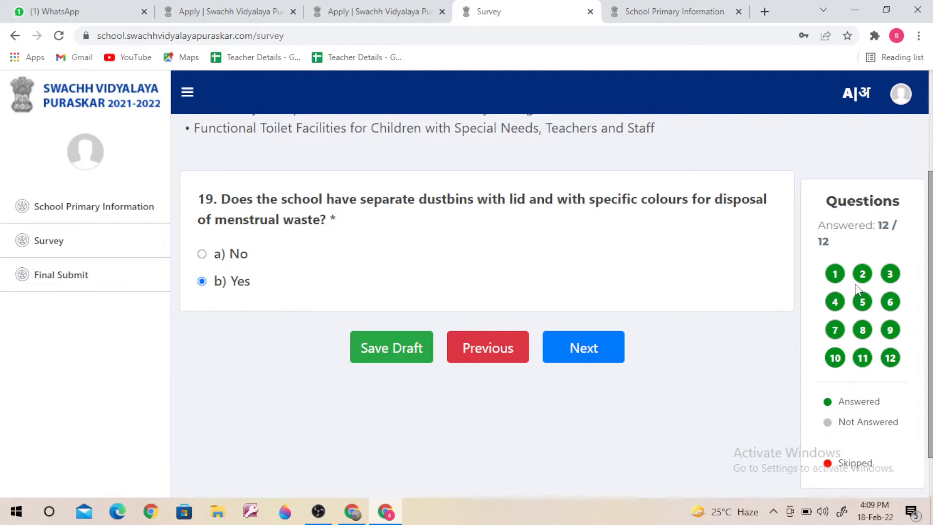
Jump back to Toilets questions 13 and 14, continue to question 15 and save the draft
{"action": "left_click", "coordinate": [837, 303]}
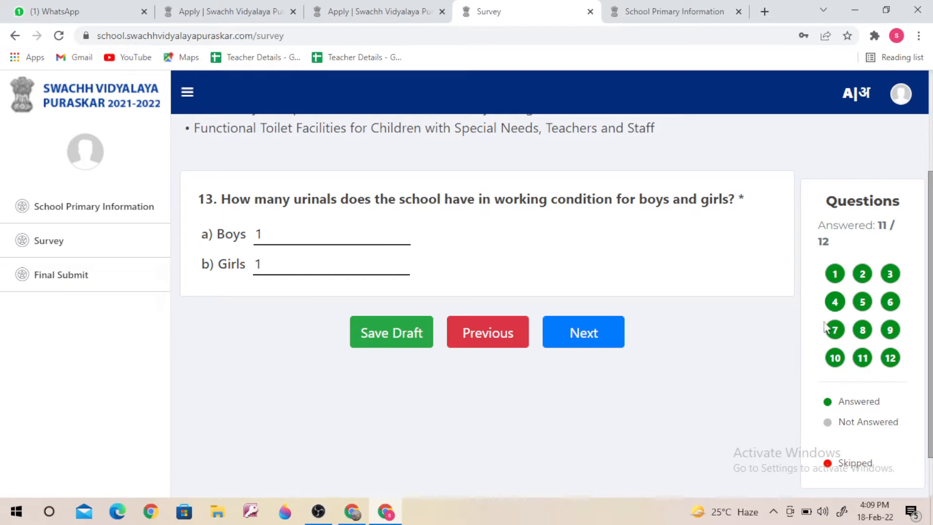
{"action": "left_click", "coordinate": [862, 304]}
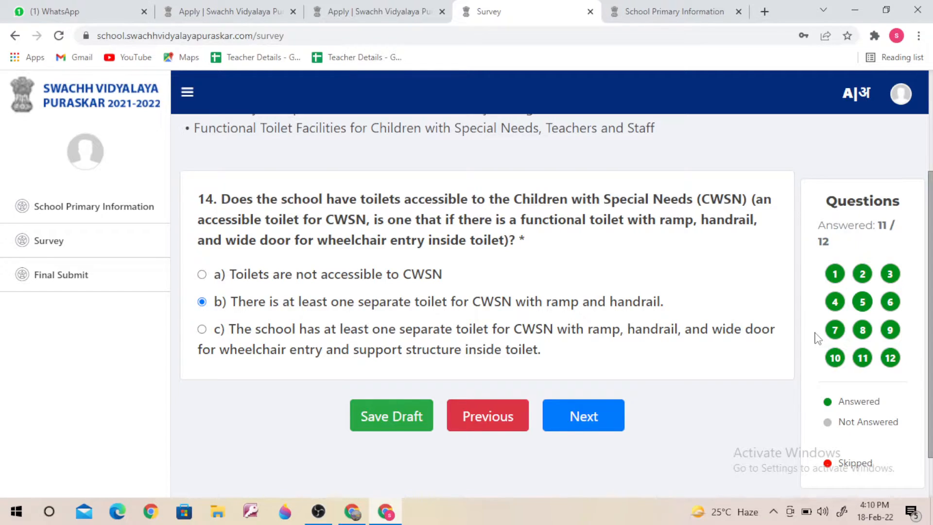
{"action": "left_click", "coordinate": [589, 418]}
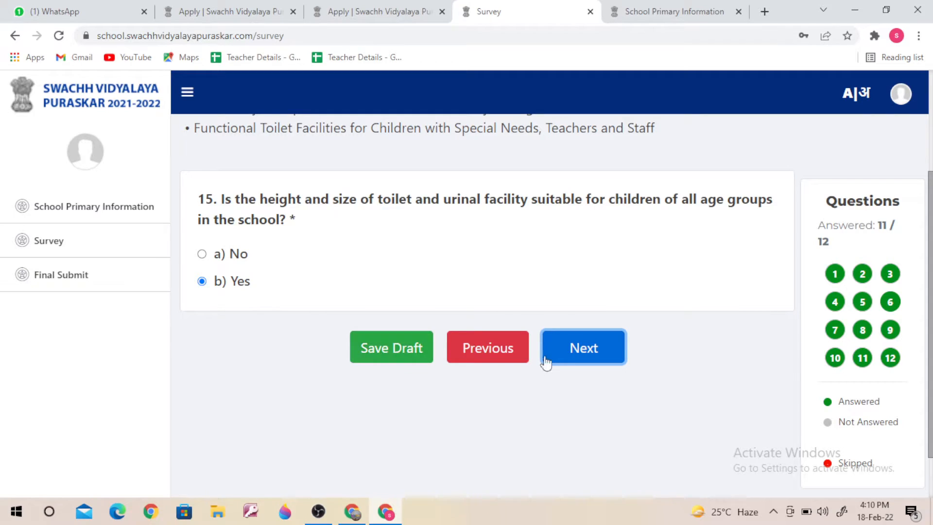
{"action": "left_click", "coordinate": [411, 350]}
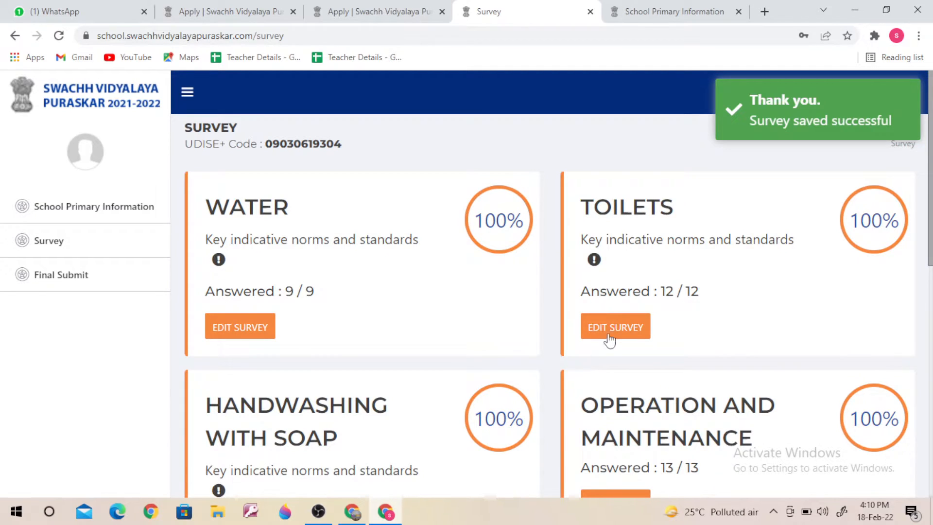
Reopen the Toilets survey and jump directly to question 15 on toilet and urinal height and size
{"action": "left_click", "coordinate": [617, 328]}
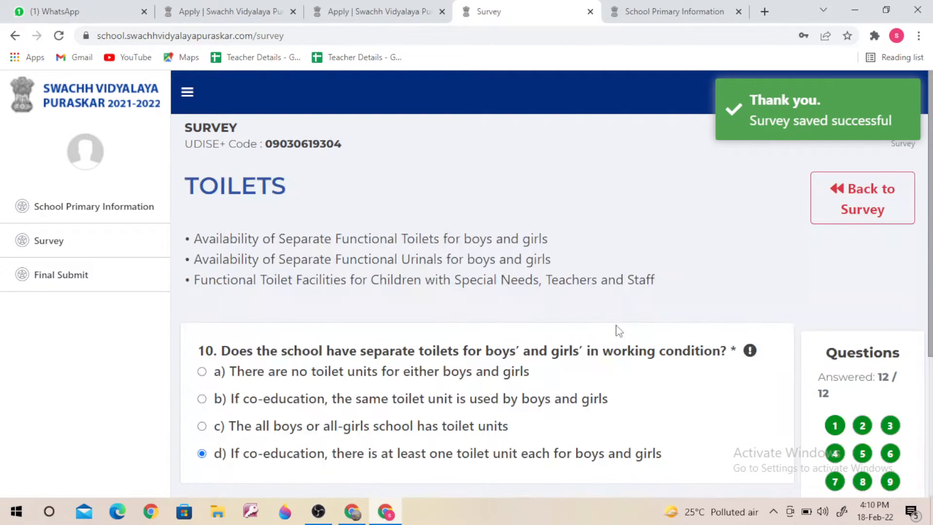
{"action": "scroll", "coordinate": [775, 308], "scroll_direction": "down", "scroll_amount": 2}
{"action": "scroll", "coordinate": [768, 317], "scroll_direction": "down", "scroll_amount": 1}
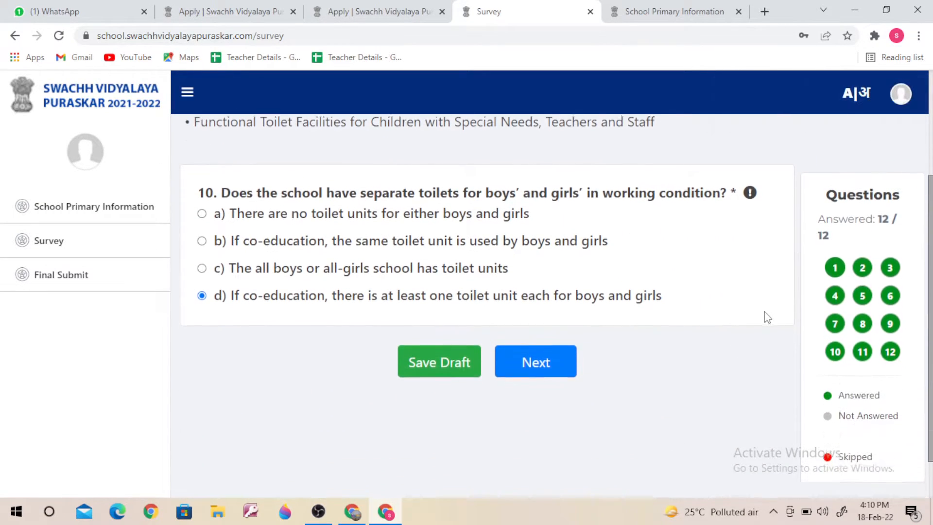
{"action": "left_click", "coordinate": [890, 297]}
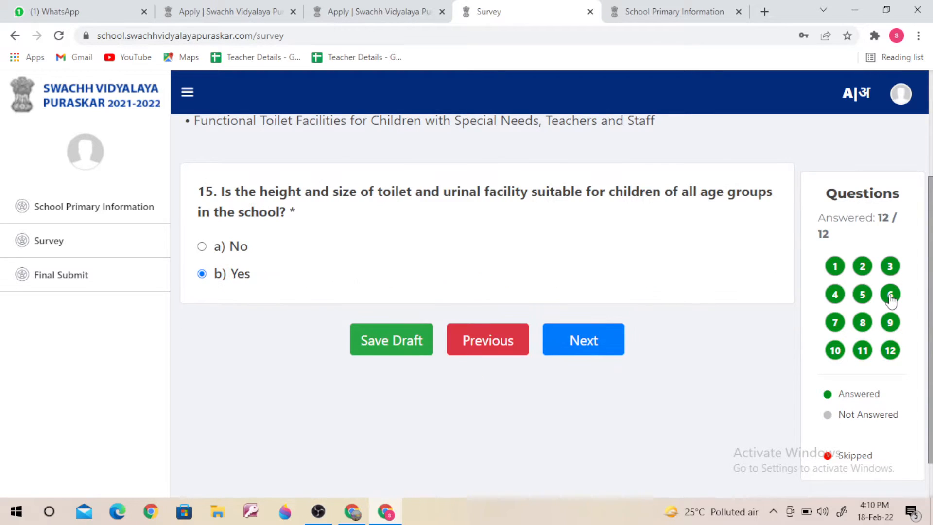
Advance through Toilets questions 15 to 20 and answer question 21 with "Leach pits with sturdy and solid cover"
{"action": "left_click", "coordinate": [592, 348]}
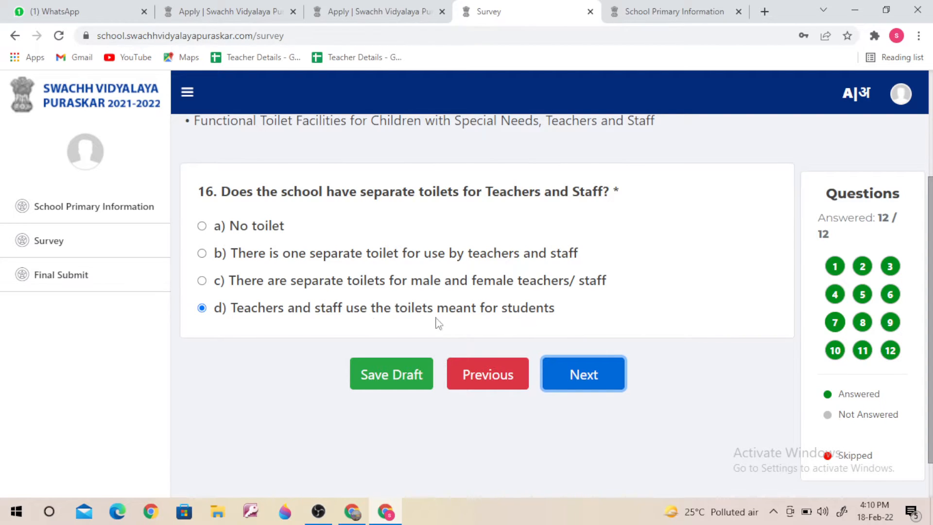
{"action": "left_click", "coordinate": [618, 387]}
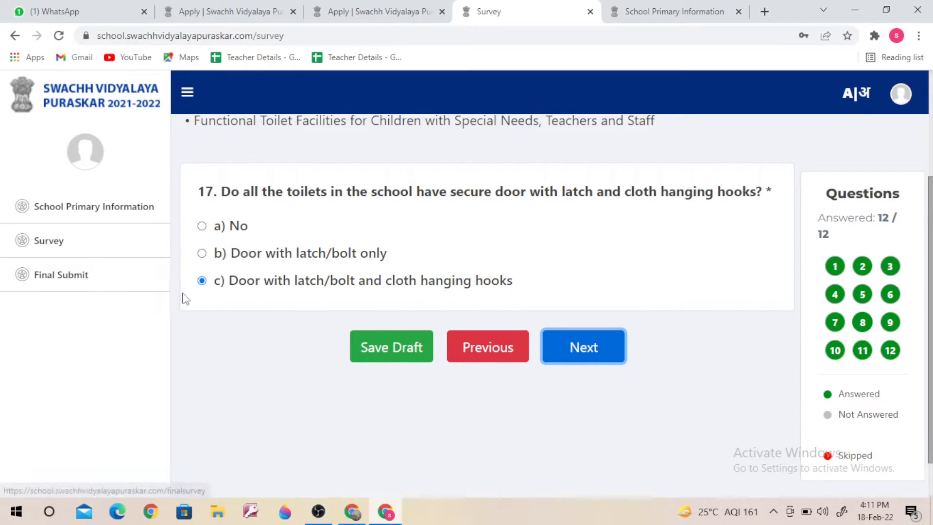
{"action": "left_click", "coordinate": [592, 354]}
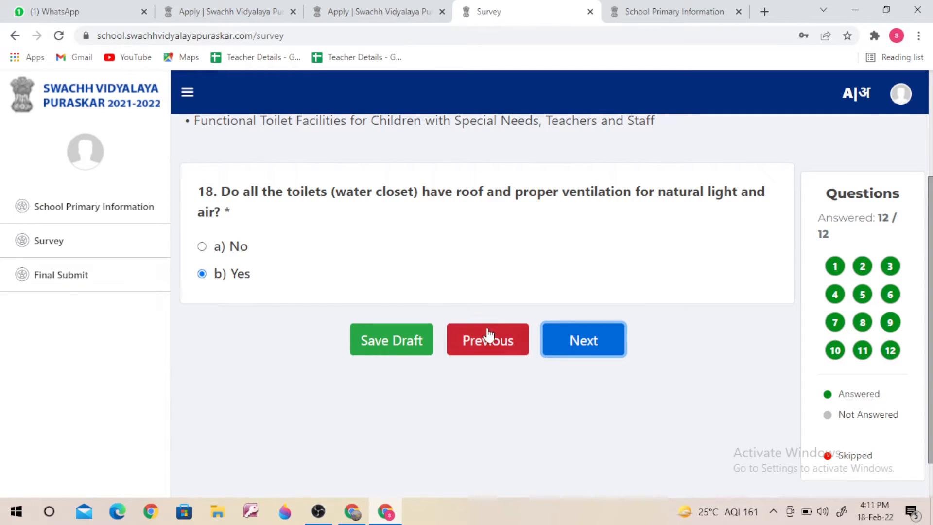
{"action": "left_click", "coordinate": [600, 352]}
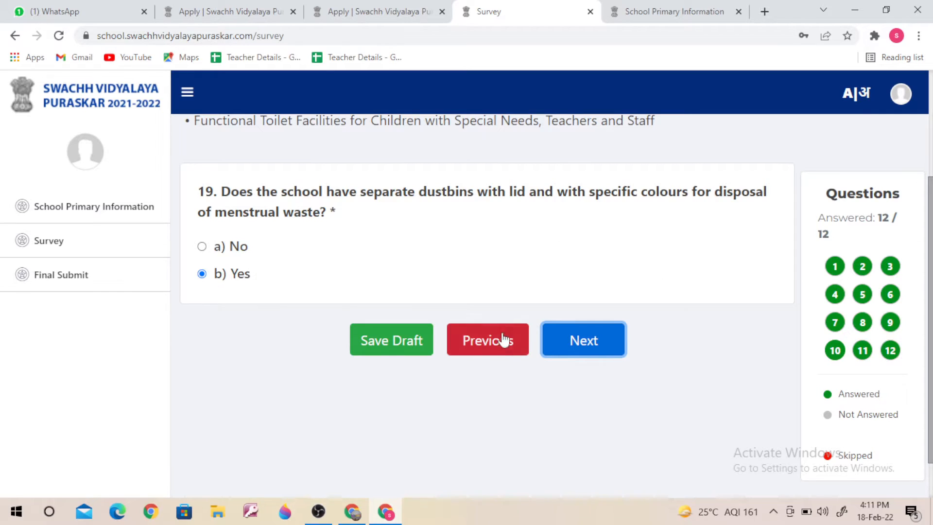
{"action": "left_click", "coordinate": [610, 348]}
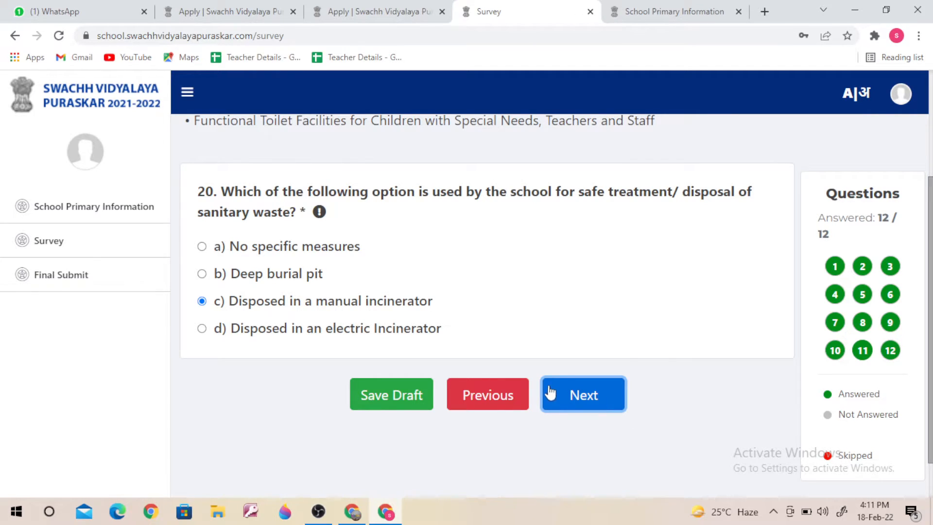
{"action": "left_click", "coordinate": [584, 400]}
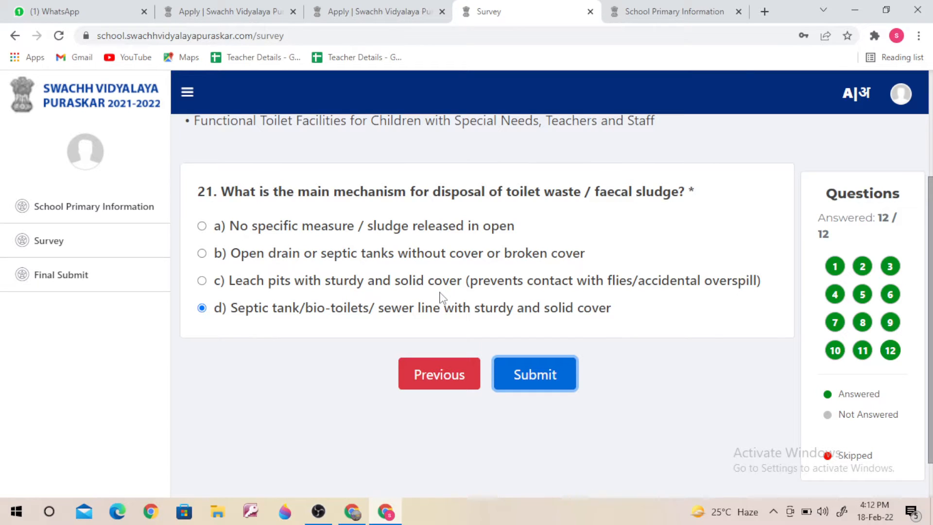
{"action": "left_click", "coordinate": [201, 281]}
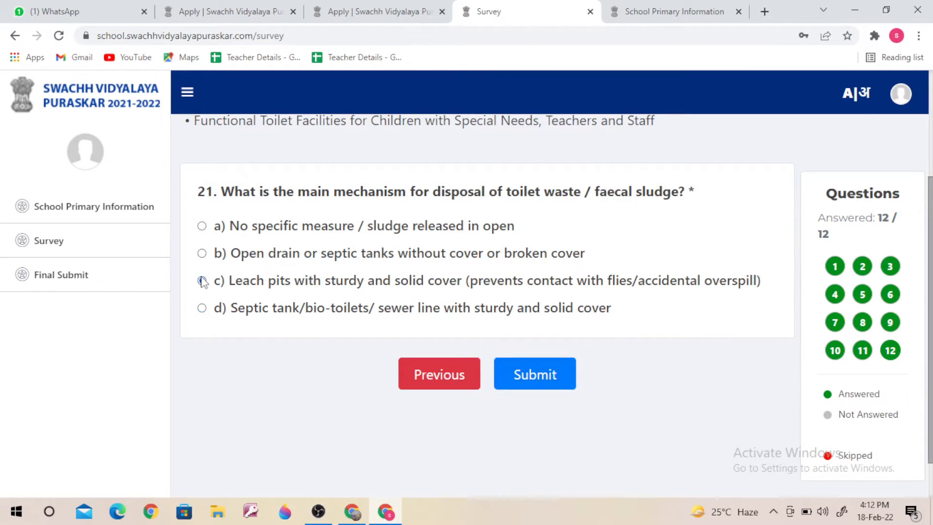
Submit the completed Toilets survey and look over the survey category overview
{"action": "left_click", "coordinate": [544, 373]}
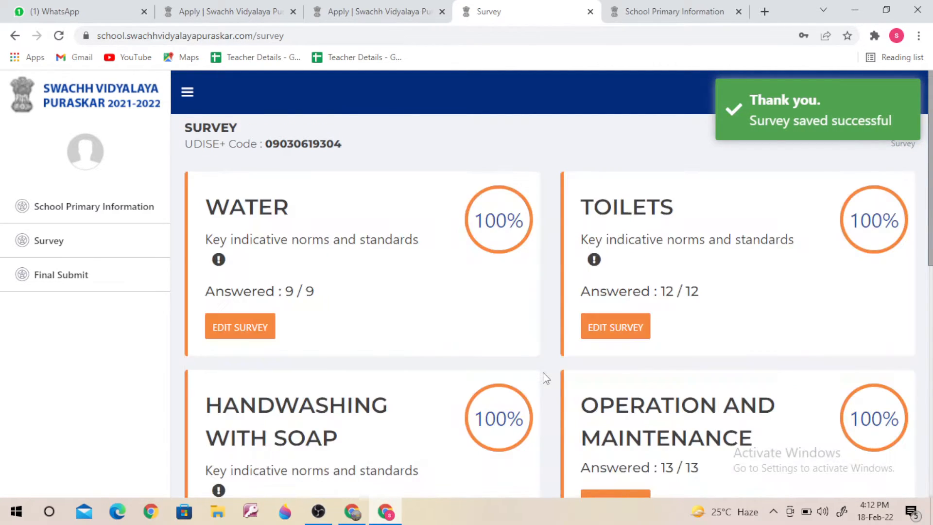
{"action": "scroll", "coordinate": [298, 323], "scroll_direction": "down", "scroll_amount": 2}
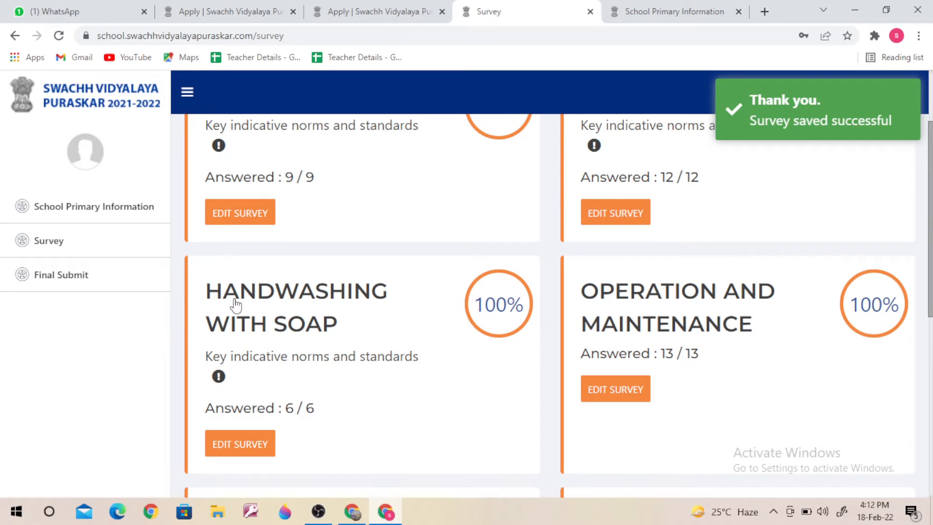
{"action": "scroll", "coordinate": [246, 305], "scroll_direction": "down", "scroll_amount": 1}
{"action": "scroll", "coordinate": [304, 316], "scroll_direction": "down", "scroll_amount": 1}
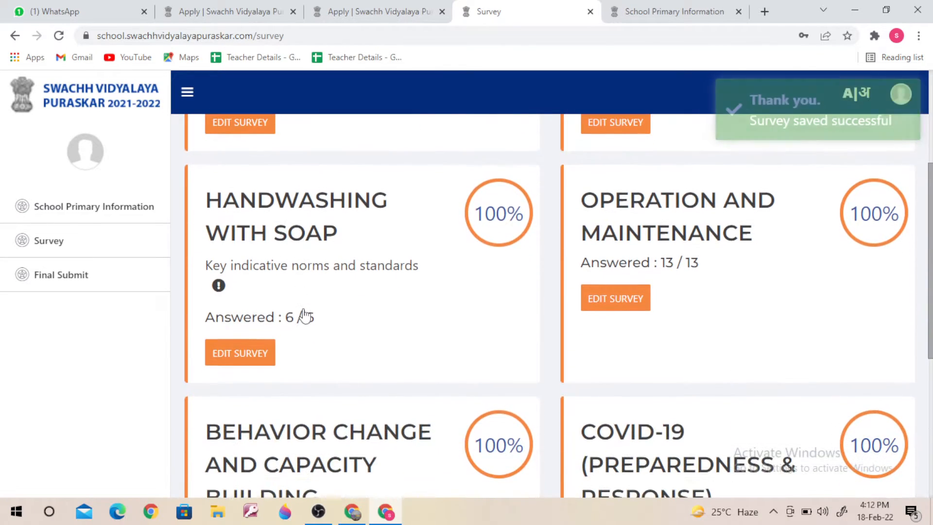
{"action": "scroll", "coordinate": [236, 359], "scroll_direction": "up", "scroll_amount": 3}
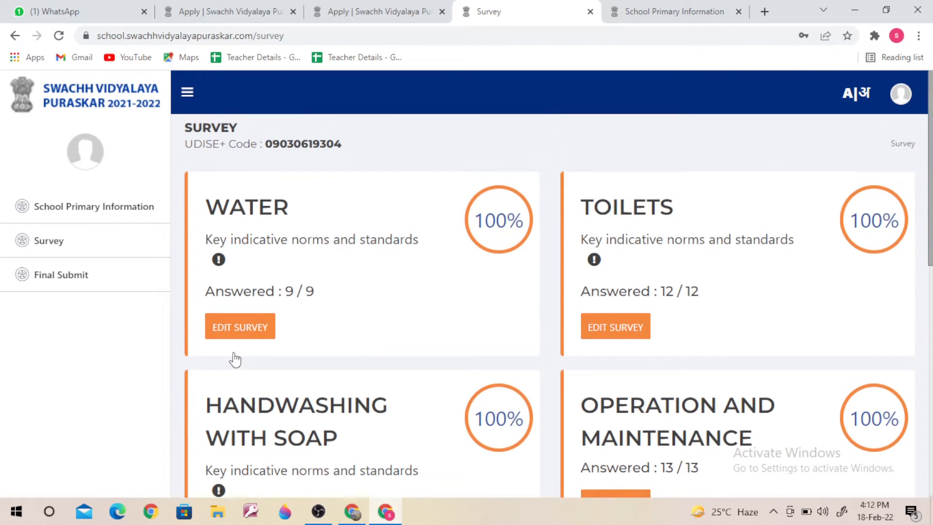
Open the Handwashing with Soap survey, advance through questions 22 to 27 with their saved answers, and submit it
{"action": "left_click", "coordinate": [285, 326]}
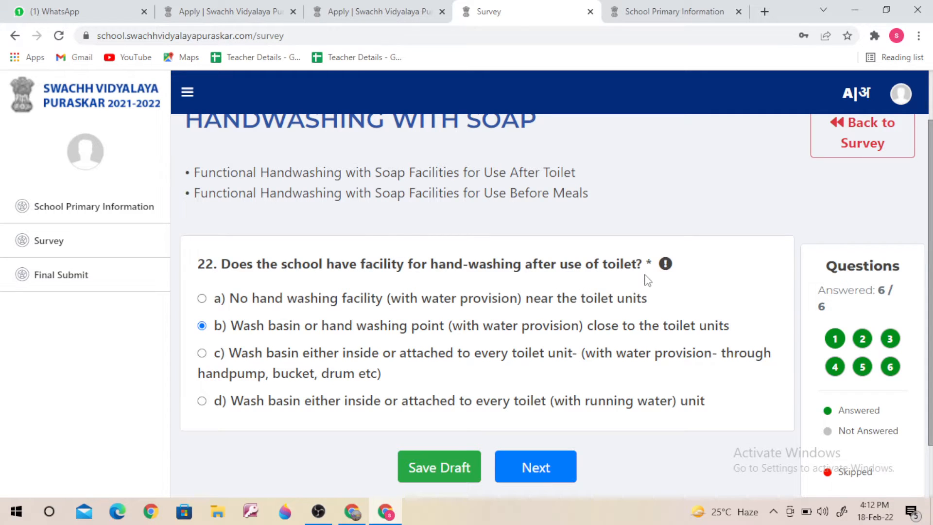
{"action": "scroll", "coordinate": [648, 281], "scroll_direction": "down", "scroll_amount": 1}
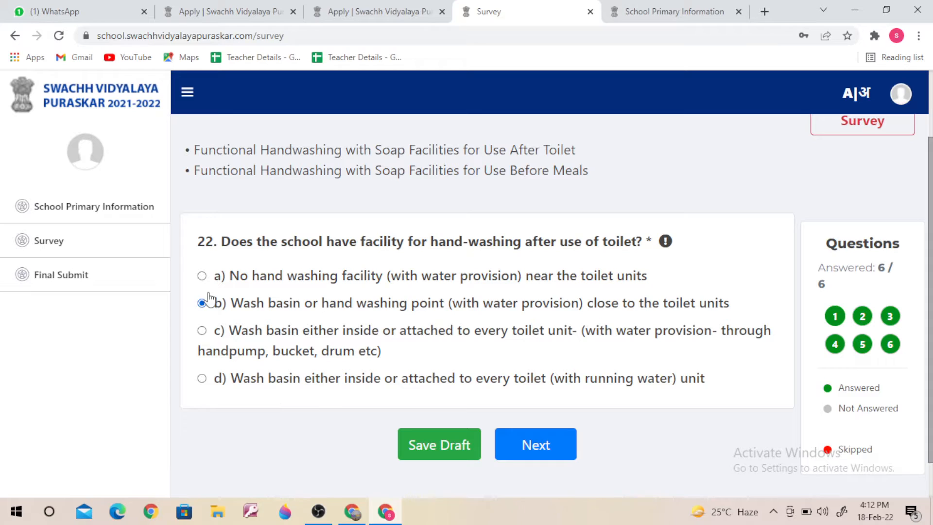
{"action": "left_click", "coordinate": [543, 450]}
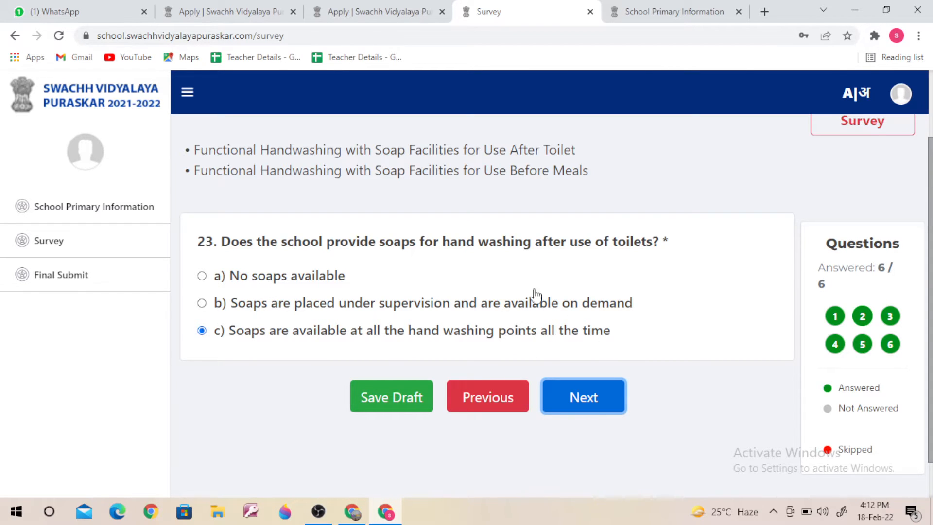
{"action": "left_click", "coordinate": [583, 403]}
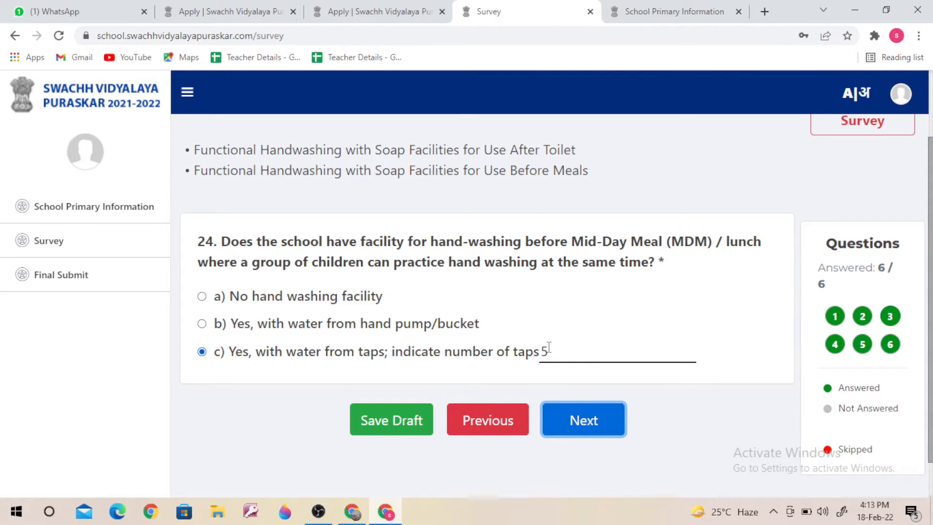
{"action": "left_click", "coordinate": [588, 427]}
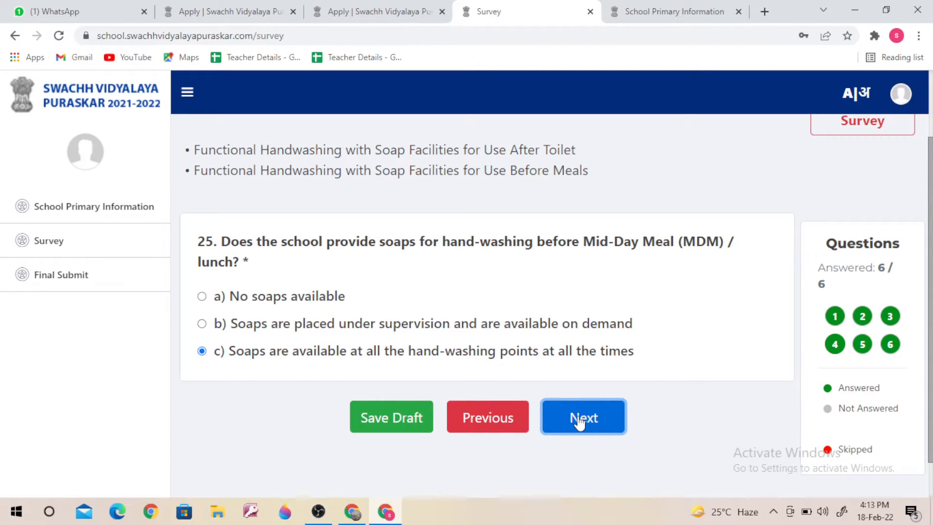
{"action": "left_click", "coordinate": [582, 419]}
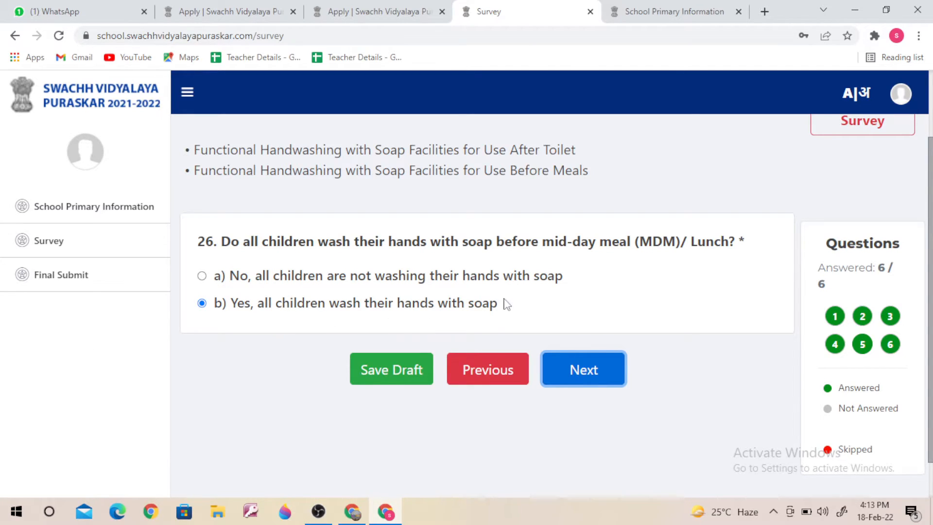
{"action": "left_click", "coordinate": [592, 374]}
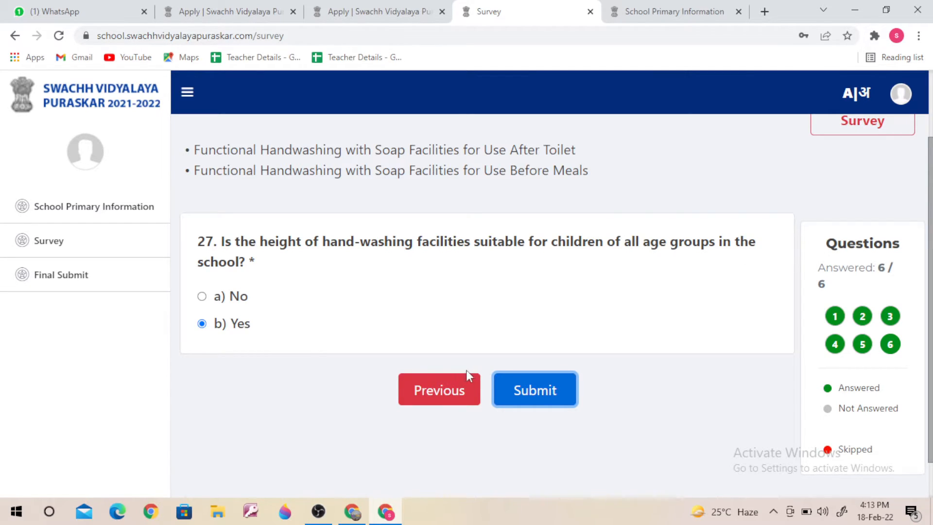
{"action": "left_click", "coordinate": [544, 395]}
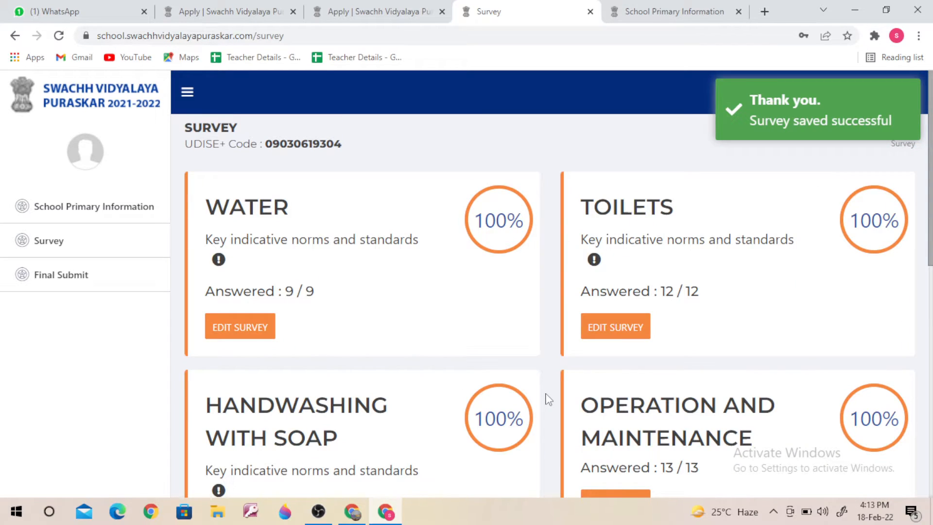
Open the Operation and Maintenance survey and advance through waste questions 28 to 31, keeping their saved answers
{"action": "scroll", "coordinate": [661, 377], "scroll_direction": "down", "scroll_amount": 2}
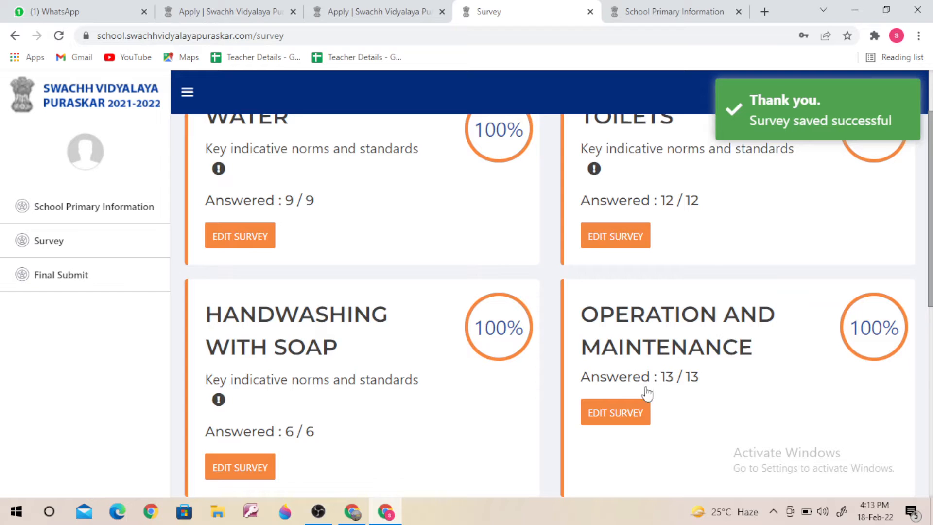
{"action": "left_click", "coordinate": [616, 413]}
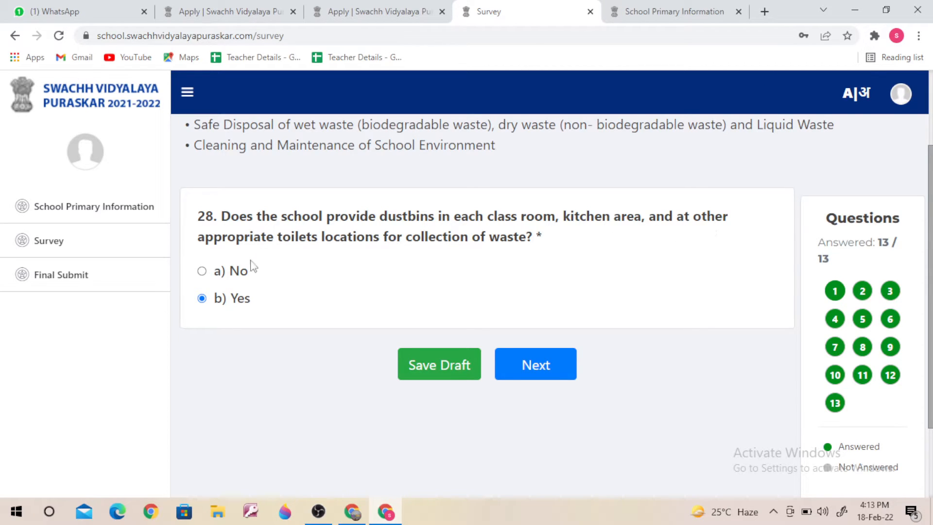
{"action": "left_click", "coordinate": [569, 374]}
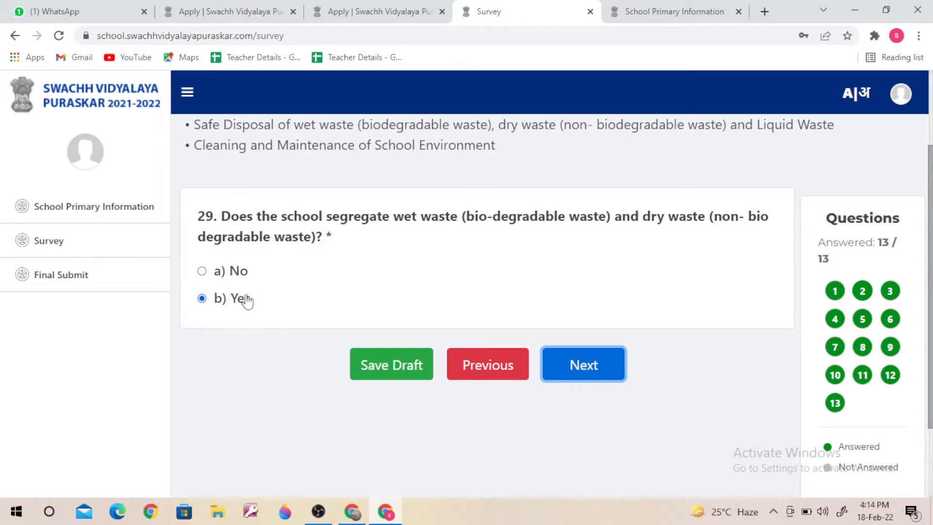
{"action": "left_click", "coordinate": [596, 373]}
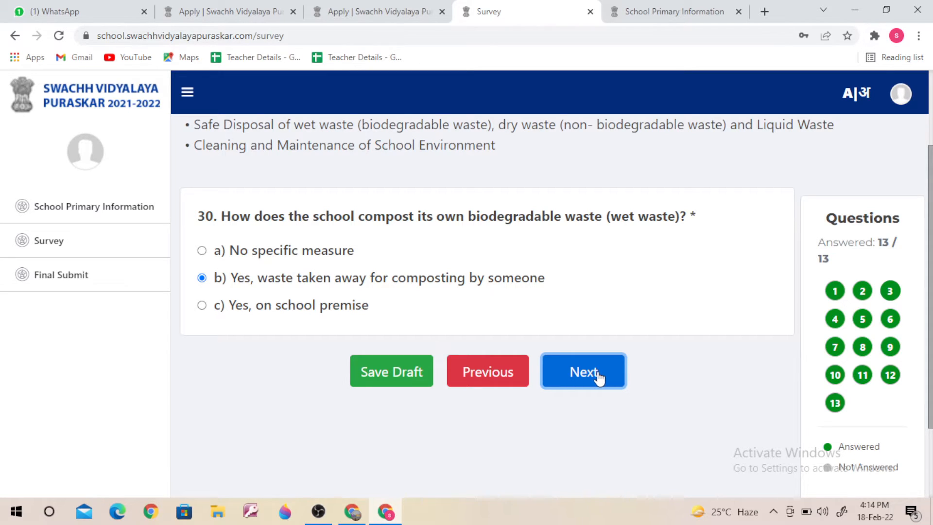
{"action": "left_click", "coordinate": [598, 378]}
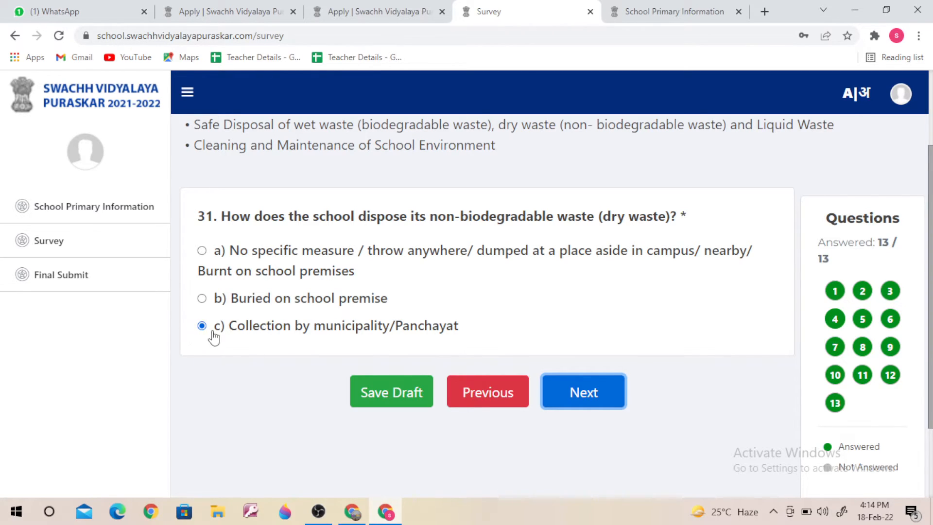
{"action": "left_click", "coordinate": [585, 402]}
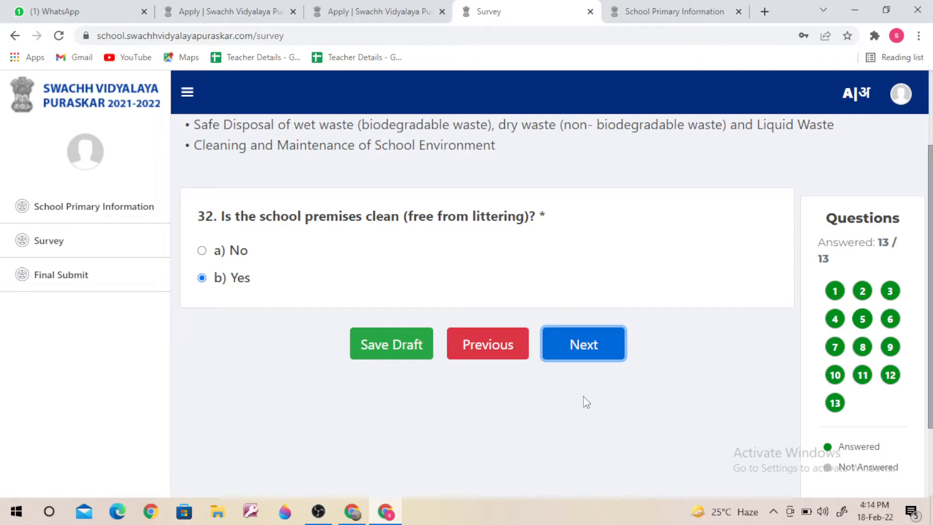
Advance through questions 32 to 35 on school premises and classroom cleanliness, keeping their saved answers
{"action": "left_click", "coordinate": [585, 348]}
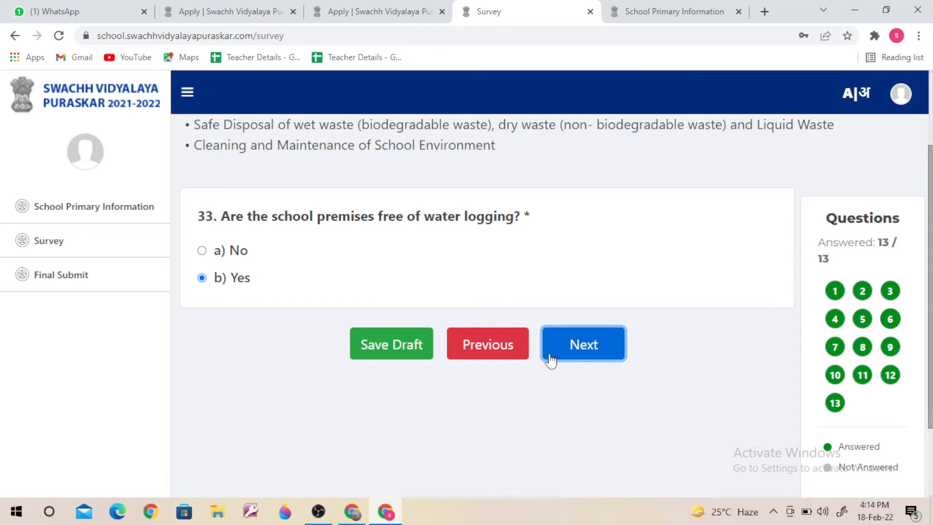
{"action": "left_click", "coordinate": [579, 351]}
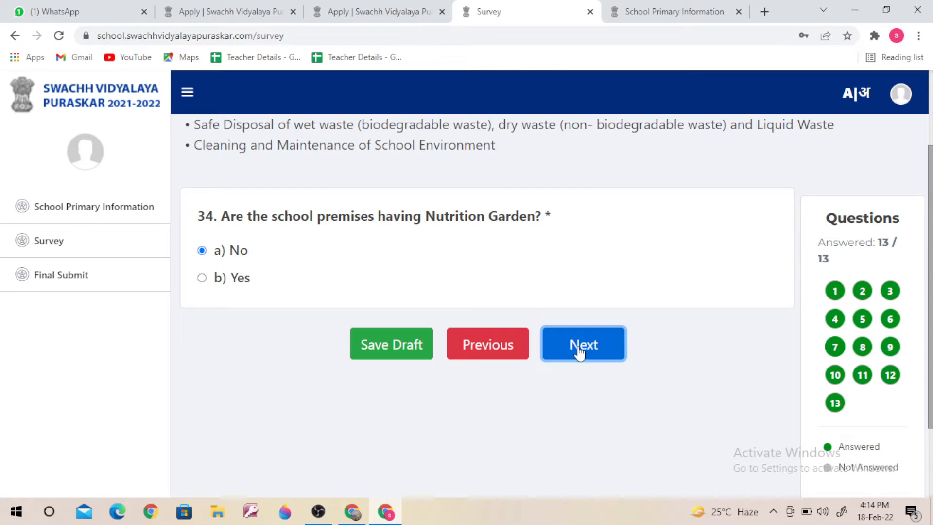
{"action": "left_click", "coordinate": [597, 350]}
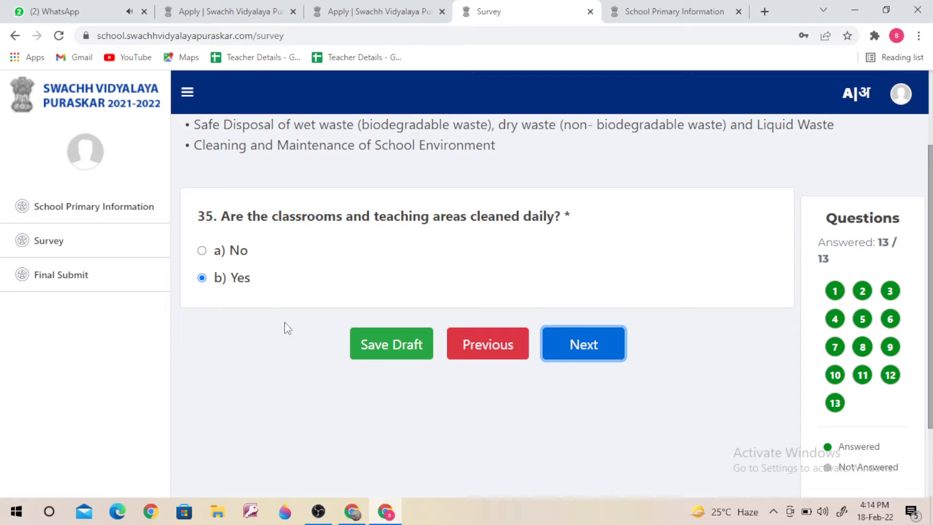
{"action": "left_click", "coordinate": [575, 346]}
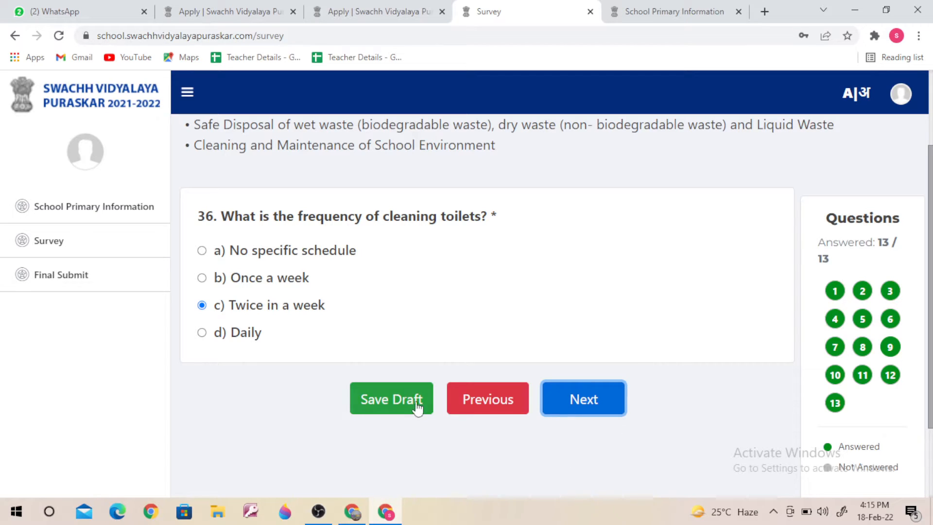
Keep the saved answers to questions 36 to 40 on toilet cleaning and upkeep, and submit the Operation and Maintenance survey
{"action": "left_click", "coordinate": [589, 406]}
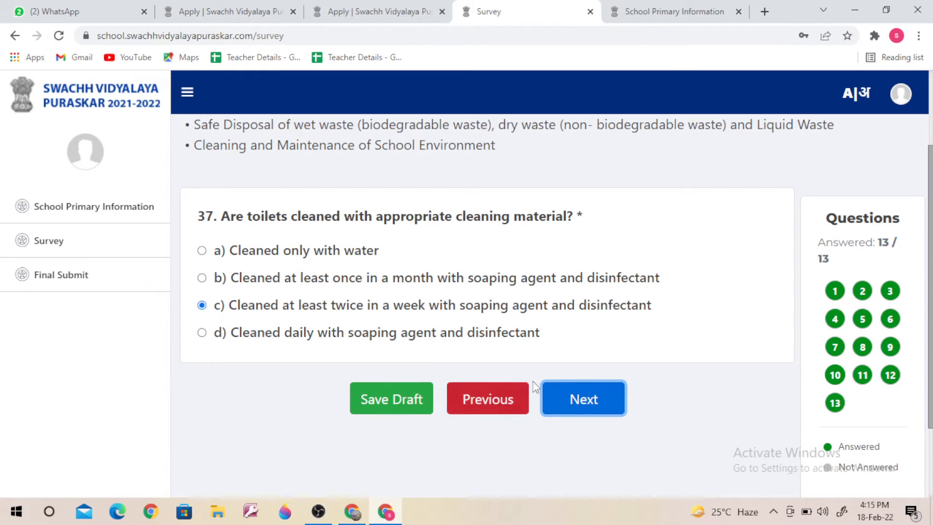
{"action": "left_click", "coordinate": [587, 402]}
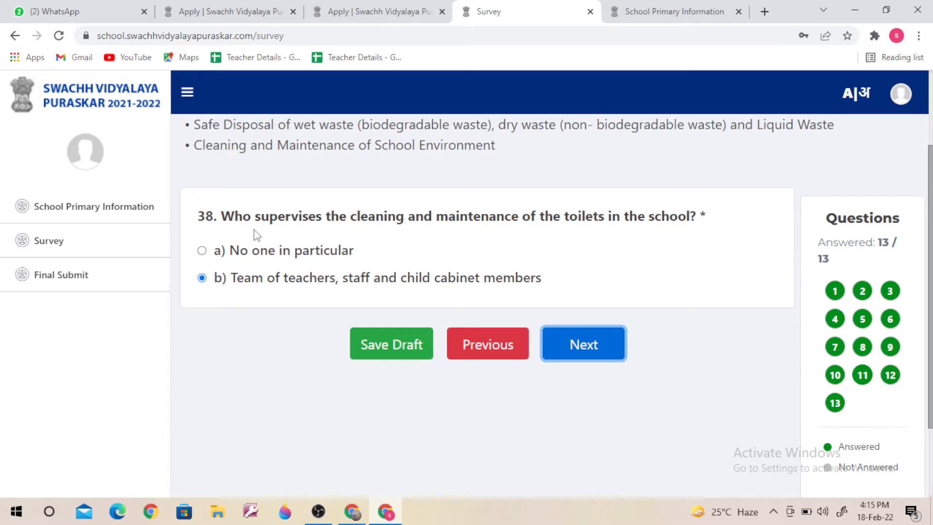
{"action": "left_click", "coordinate": [575, 349]}
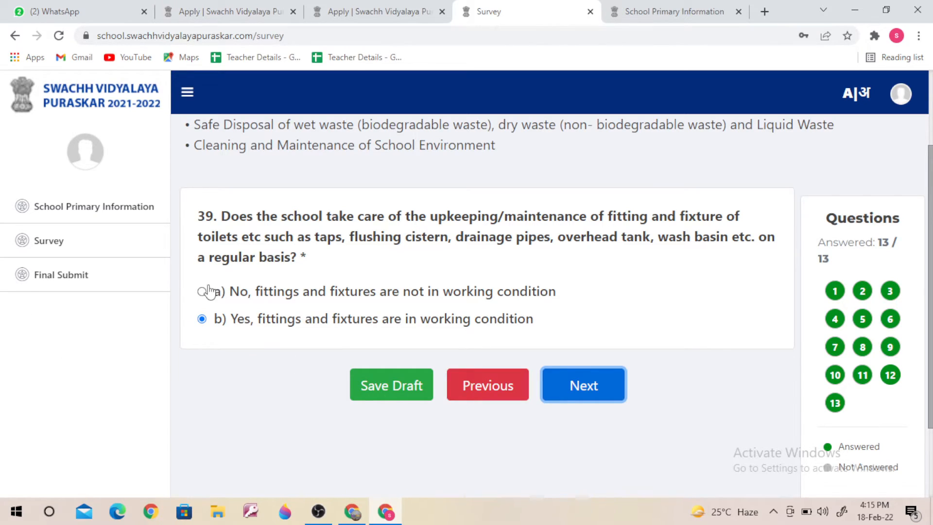
{"action": "left_click", "coordinate": [570, 392]}
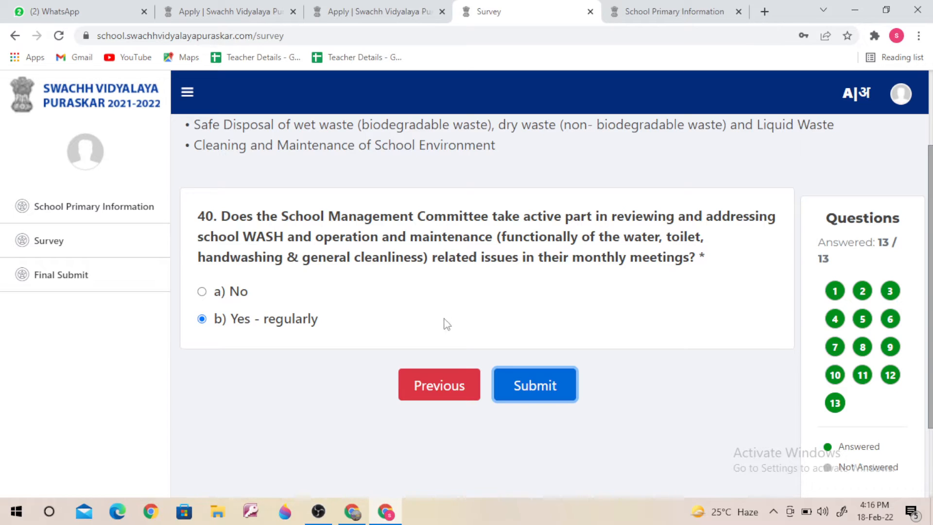
{"action": "left_click", "coordinate": [518, 394]}
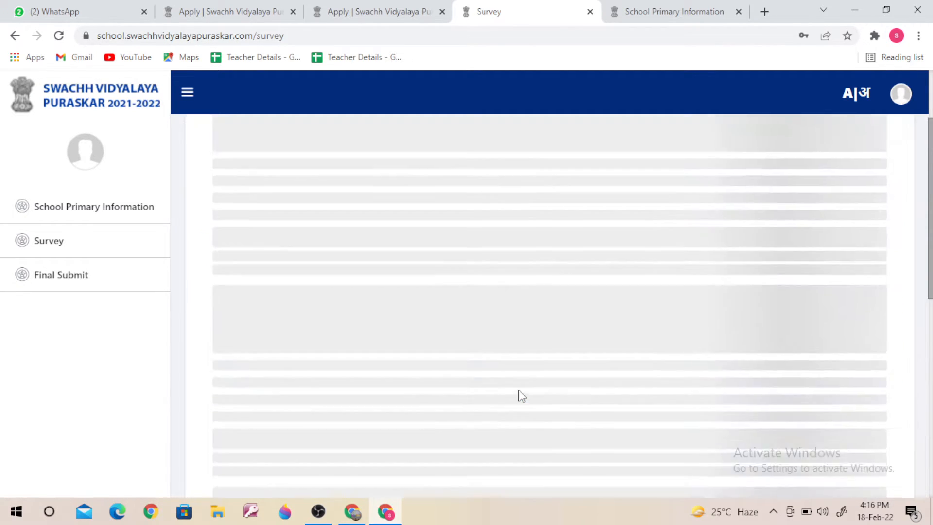
Look over the remaining survey categories and open the Behavior Change and Capacity Building survey
{"action": "scroll", "coordinate": [448, 416], "scroll_direction": "down", "scroll_amount": 3}
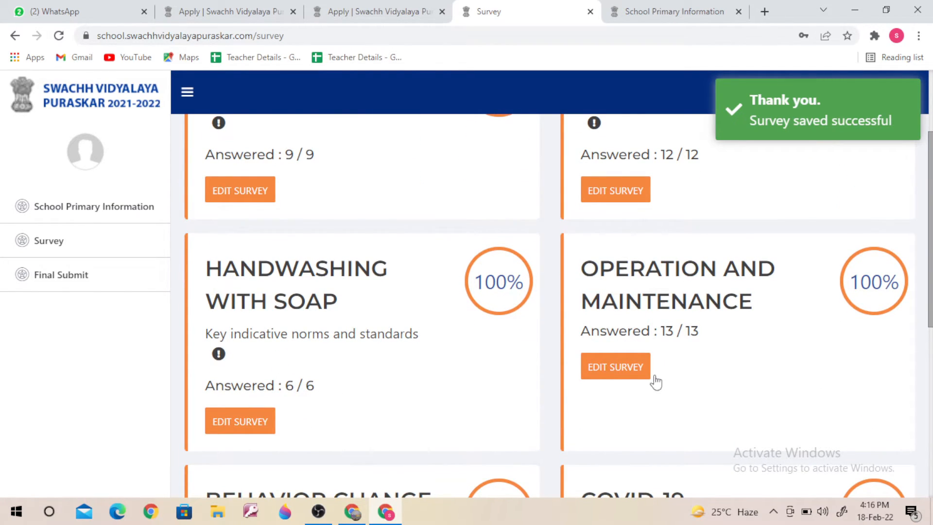
{"action": "scroll", "coordinate": [568, 285], "scroll_direction": "down", "scroll_amount": 4}
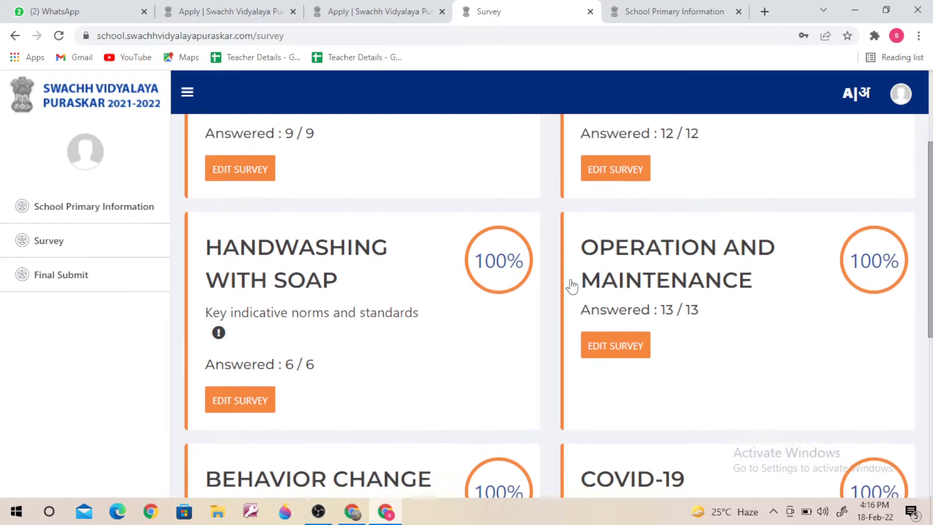
{"action": "scroll", "coordinate": [384, 350], "scroll_direction": "down", "scroll_amount": 1}
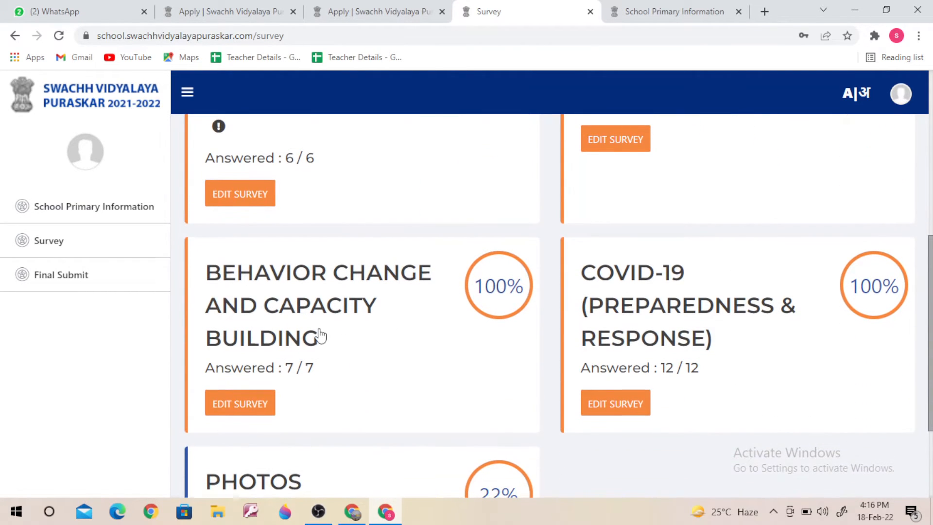
{"action": "scroll", "coordinate": [406, 173], "scroll_direction": "down", "scroll_amount": 1}
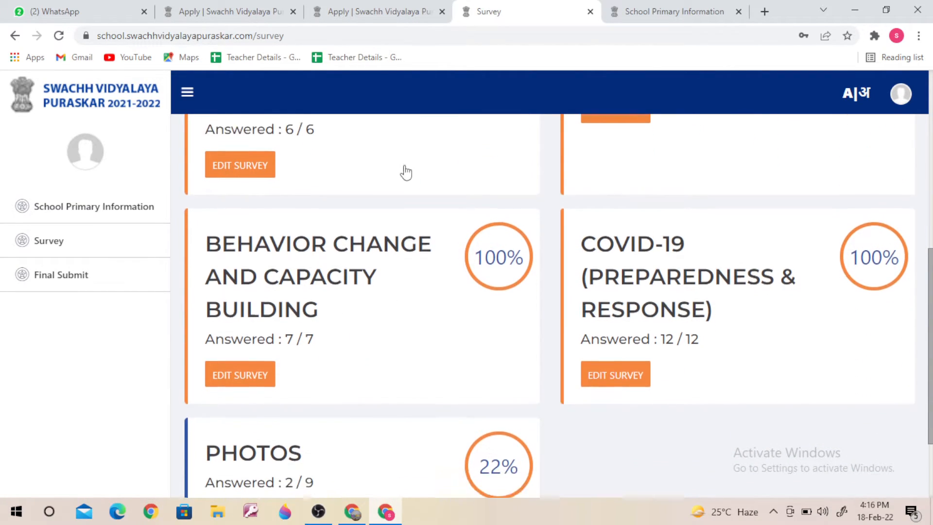
{"action": "scroll", "coordinate": [245, 359], "scroll_direction": "up", "scroll_amount": 6}
{"action": "scroll", "coordinate": [245, 359], "scroll_direction": "up", "scroll_amount": 2}
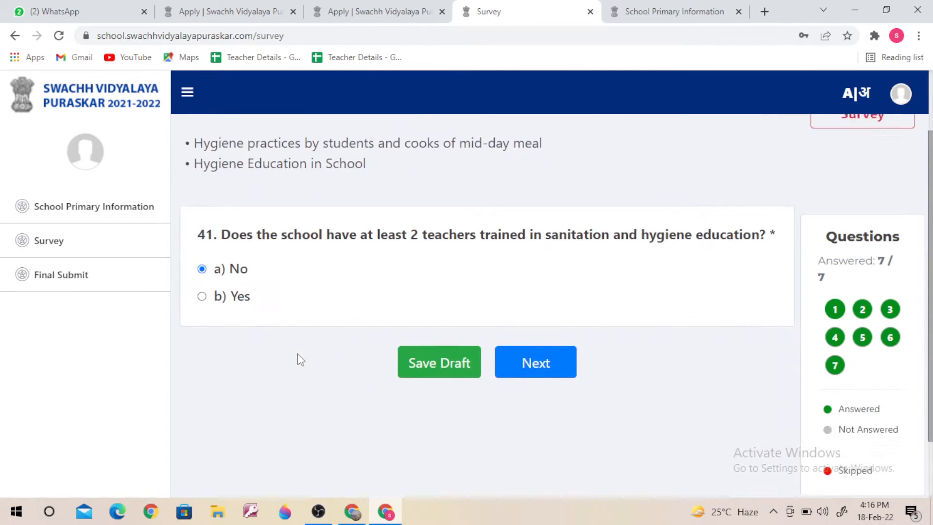
Keep question 41's saved answer and answer question 42 on the child cabinet's hygiene role with Yes
{"action": "scroll", "coordinate": [298, 358], "scroll_direction": "down", "scroll_amount": 1}
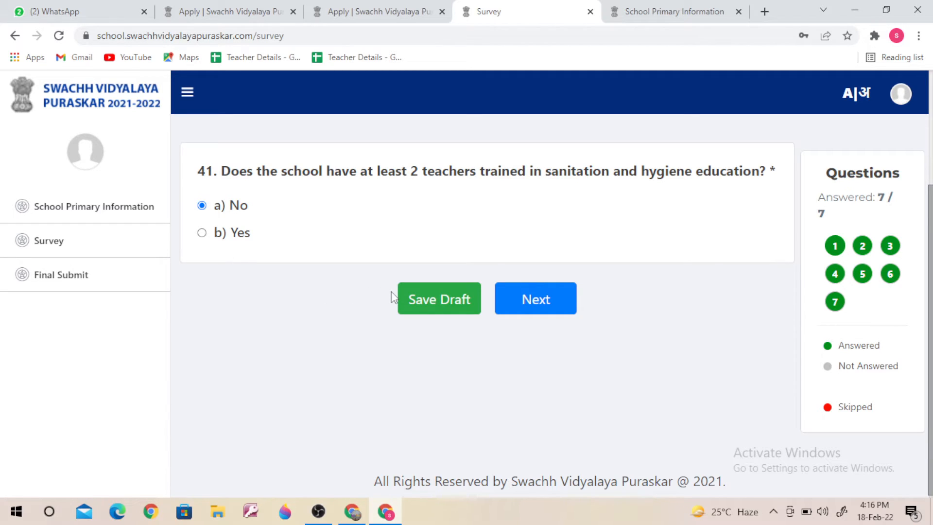
{"action": "left_click", "coordinate": [525, 311]}
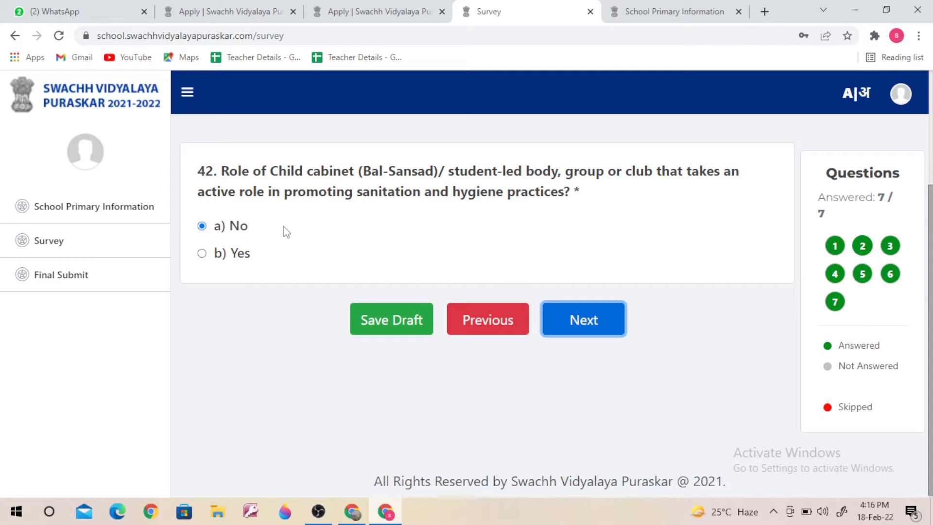
{"action": "left_click", "coordinate": [202, 254]}
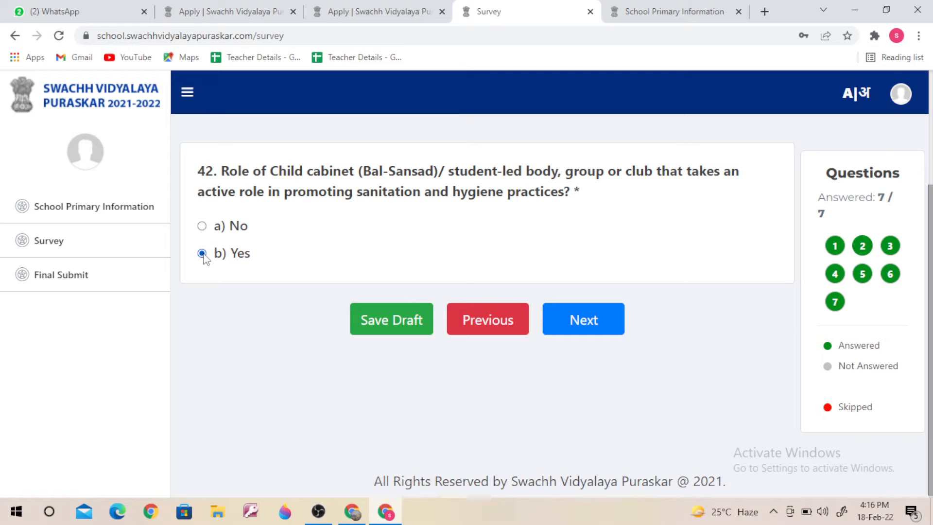
Save the Behavior Change and Capacity Building answers as a draft, then reopen that survey at question 43
{"action": "left_click", "coordinate": [403, 327]}
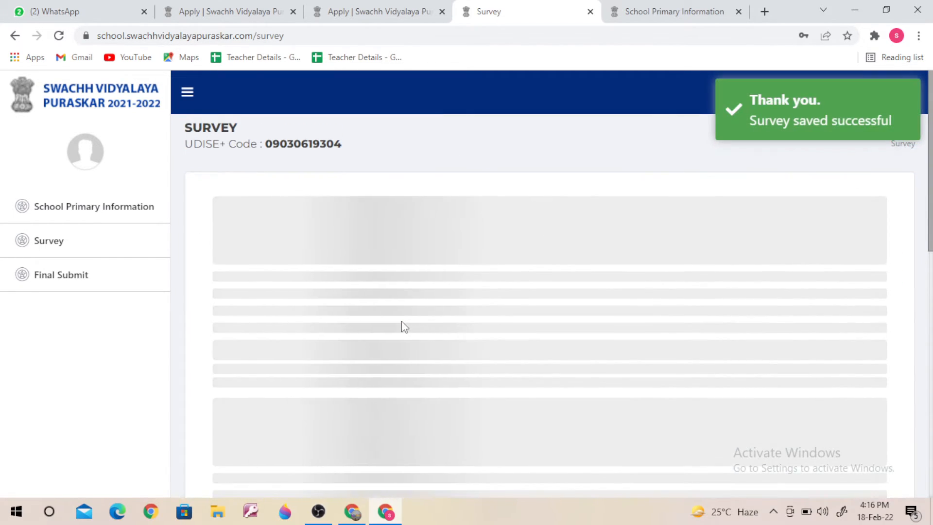
{"action": "scroll", "coordinate": [390, 284], "scroll_direction": "down", "scroll_amount": 7}
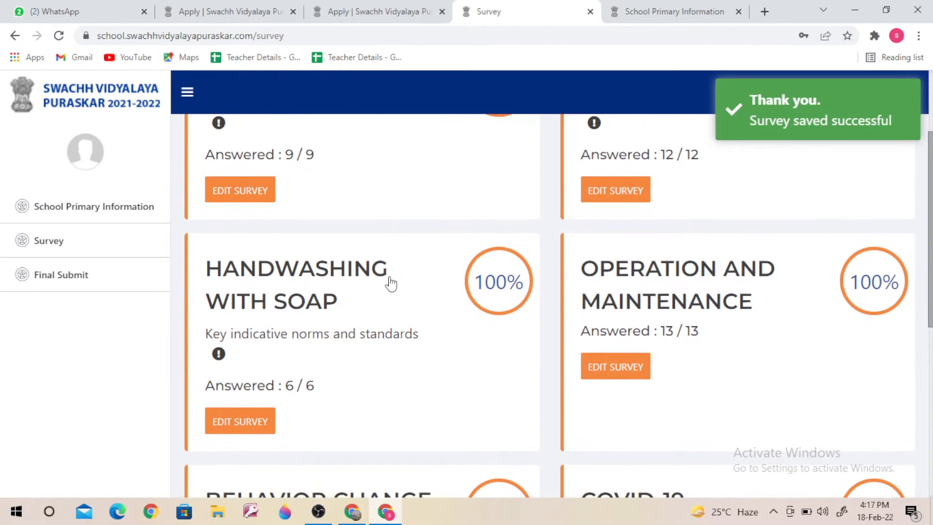
{"action": "scroll", "coordinate": [368, 345], "scroll_direction": "down", "scroll_amount": 2}
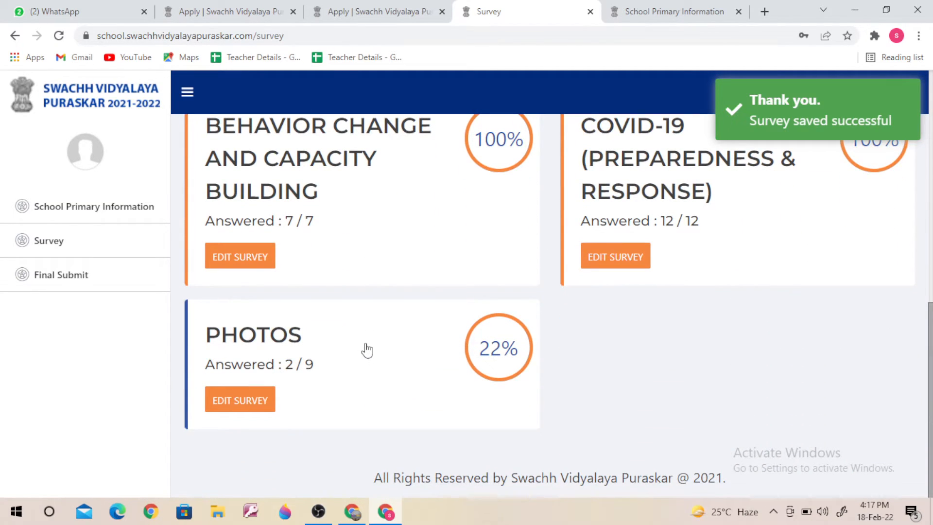
{"action": "scroll", "coordinate": [235, 409], "scroll_direction": "up", "scroll_amount": 3}
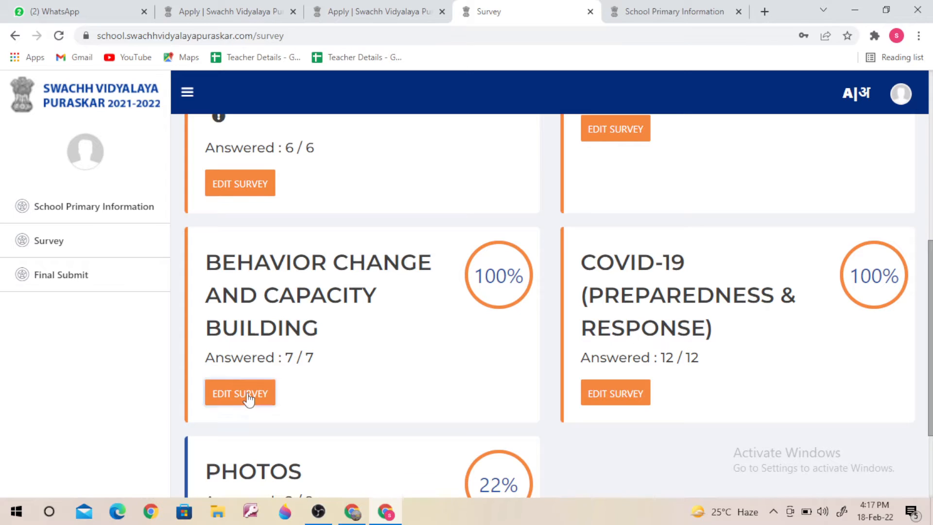
{"action": "left_click", "coordinate": [249, 399]}
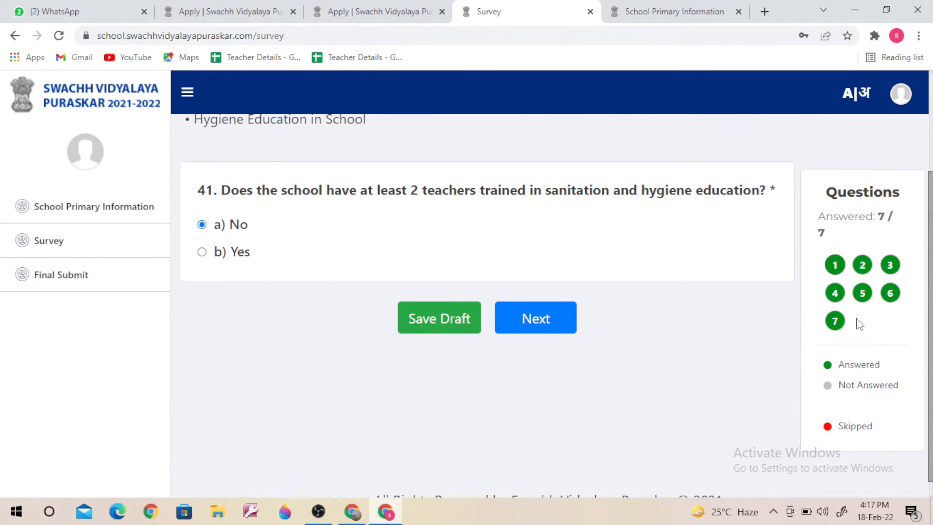
{"action": "left_click", "coordinate": [891, 266]}
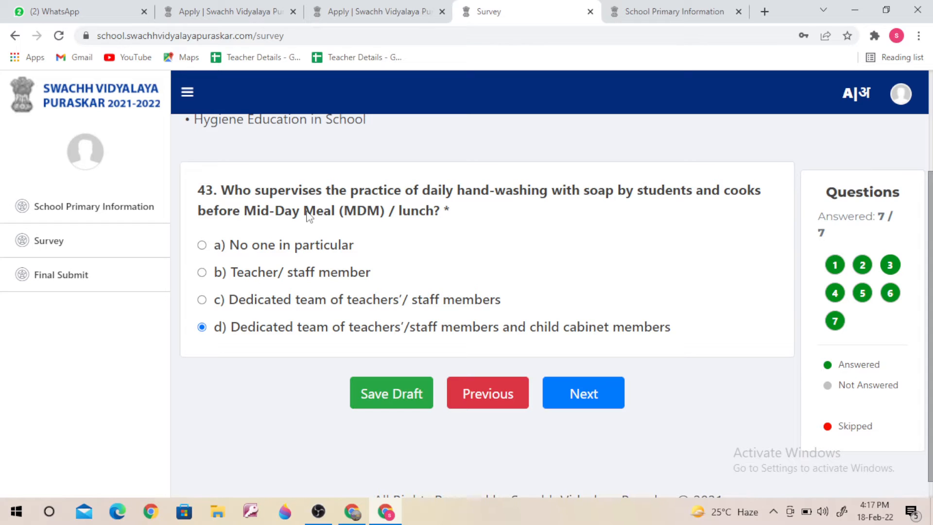
Keep the saved answers to questions 43 to 47 on hygiene education and submit the Behavior Change and Capacity Building survey
{"action": "left_click", "coordinate": [586, 394]}
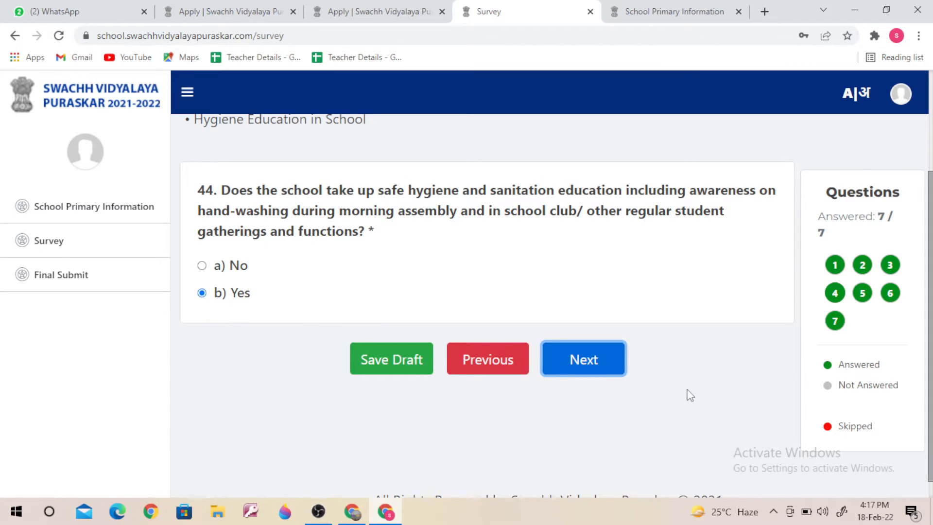
{"action": "left_click", "coordinate": [598, 365]}
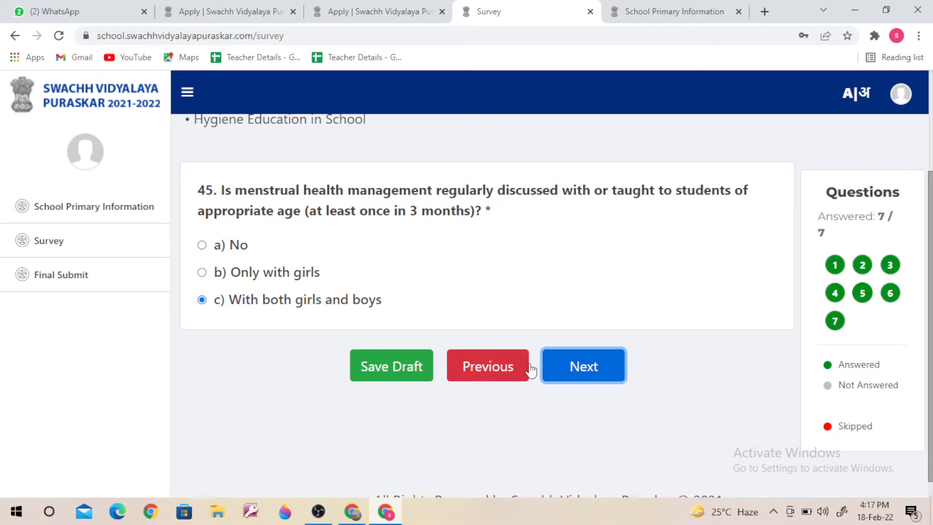
{"action": "left_click", "coordinate": [592, 377]}
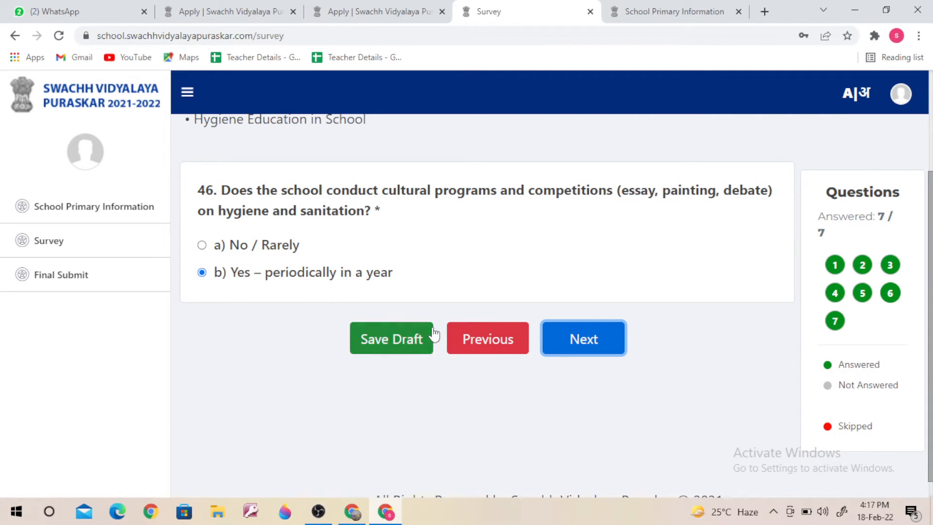
{"action": "left_click", "coordinate": [597, 345]}
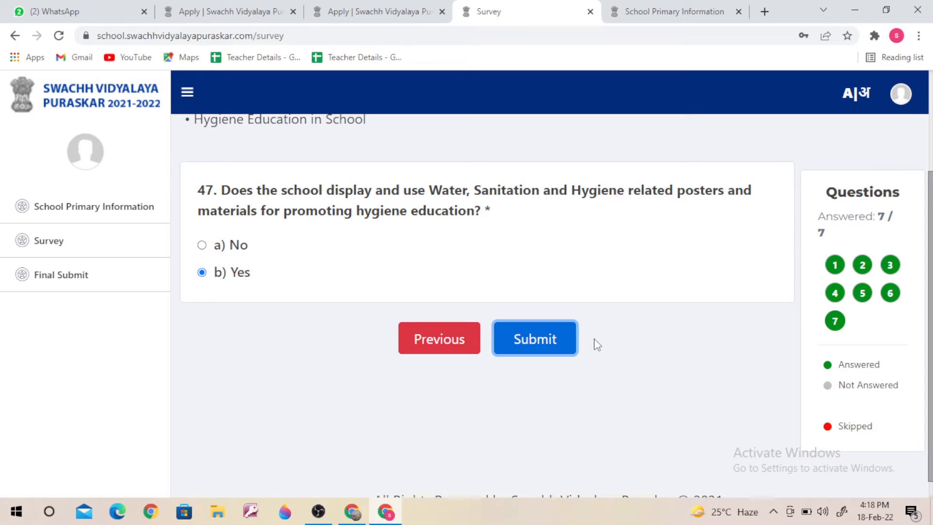
{"action": "left_click", "coordinate": [533, 335]}
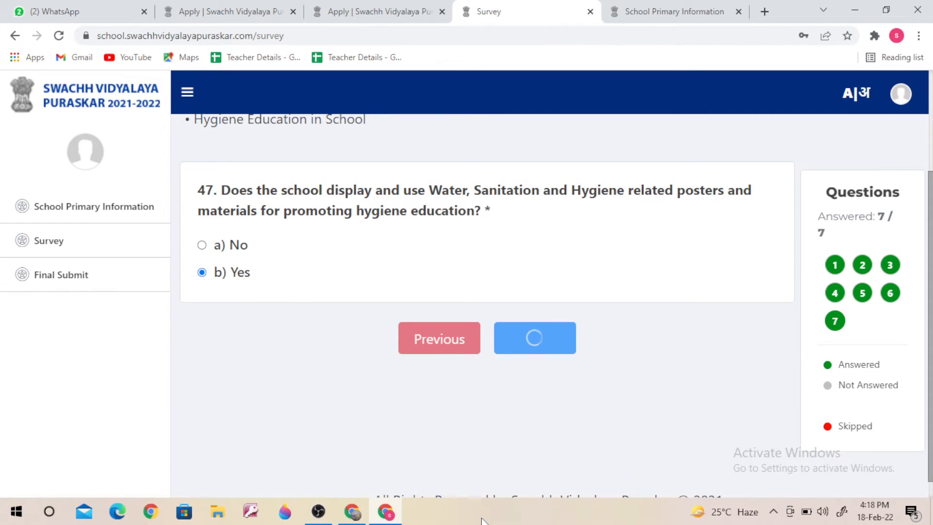
Look over the survey categories and open the COVID-19 (Preparedness & Response) survey
{"action": "scroll", "coordinate": [494, 485], "scroll_direction": "down", "scroll_amount": 6}
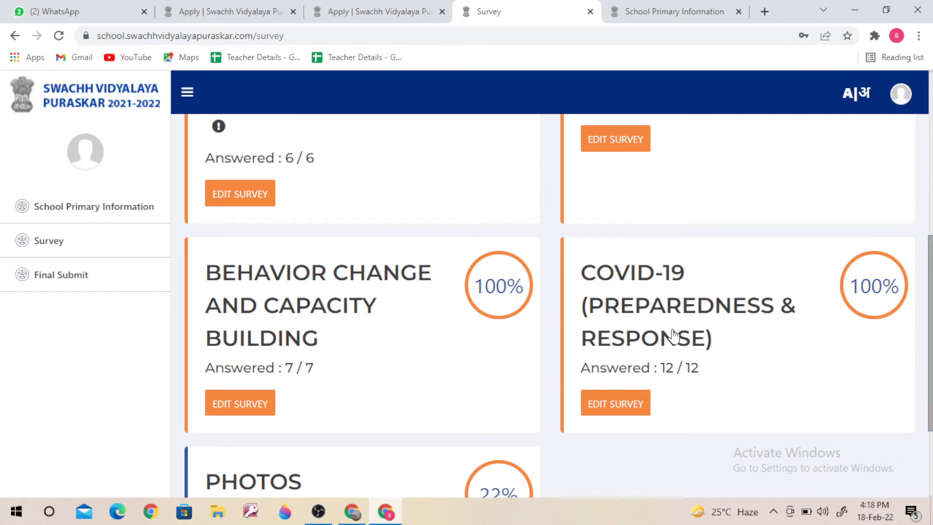
{"action": "scroll", "coordinate": [612, 409], "scroll_direction": "down", "scroll_amount": 1}
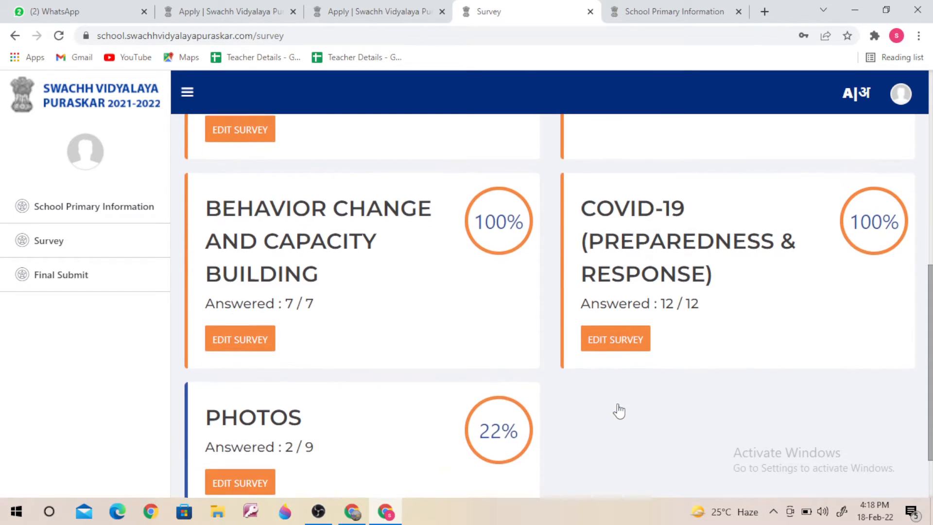
{"action": "scroll", "coordinate": [620, 342], "scroll_direction": "up", "scroll_amount": 10}
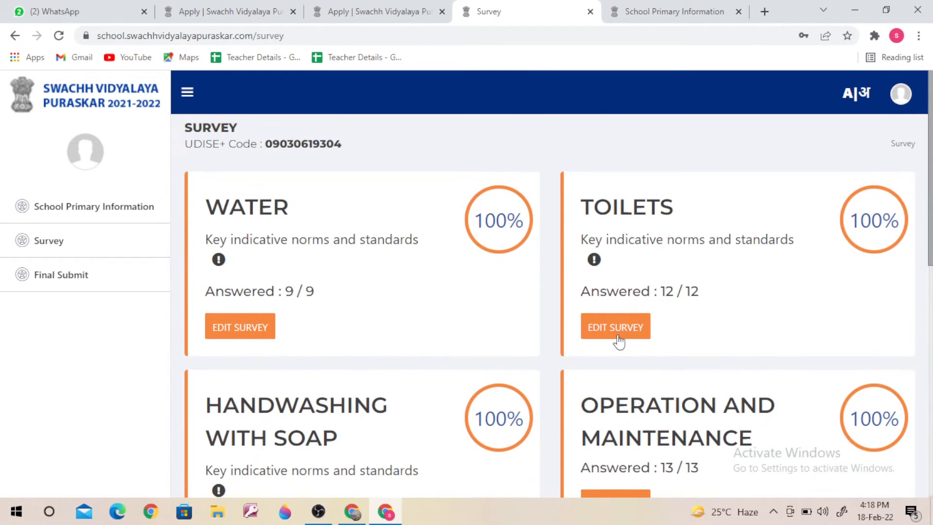
{"action": "scroll", "coordinate": [621, 343], "scroll_direction": "down", "scroll_amount": 7}
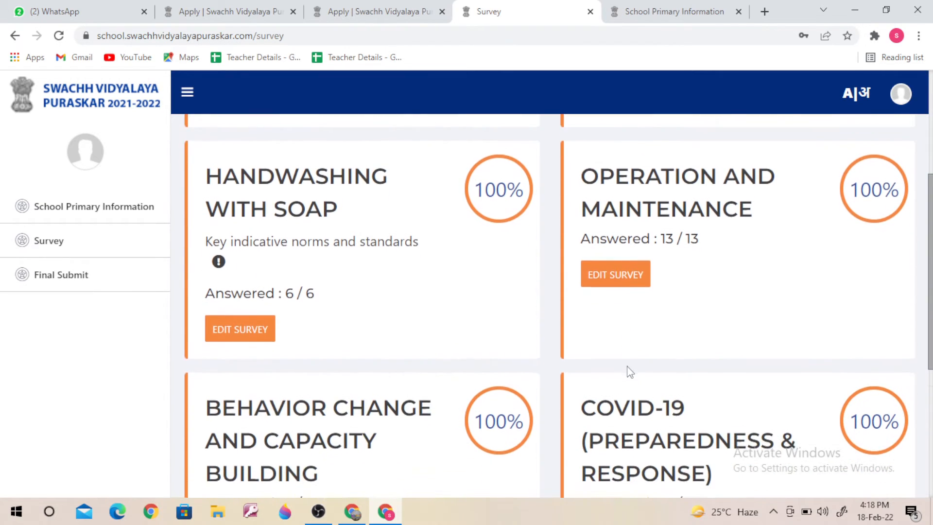
{"action": "scroll", "coordinate": [627, 371], "scroll_direction": "down", "scroll_amount": 2}
{"action": "left_click", "coordinate": [612, 315]}
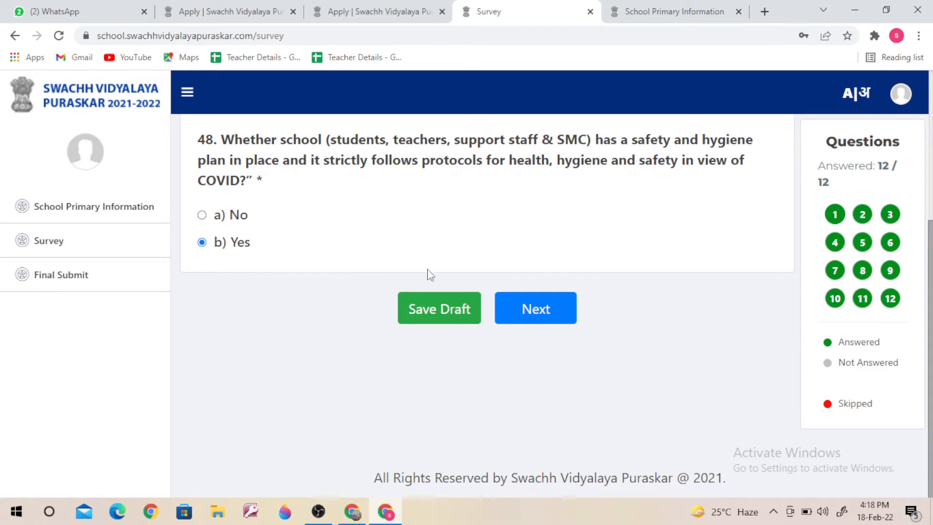
Keep the saved answers to questions 48 and 49, answer question 50 on physical distancing with Yes, and save the draft
{"action": "left_click", "coordinate": [537, 314]}
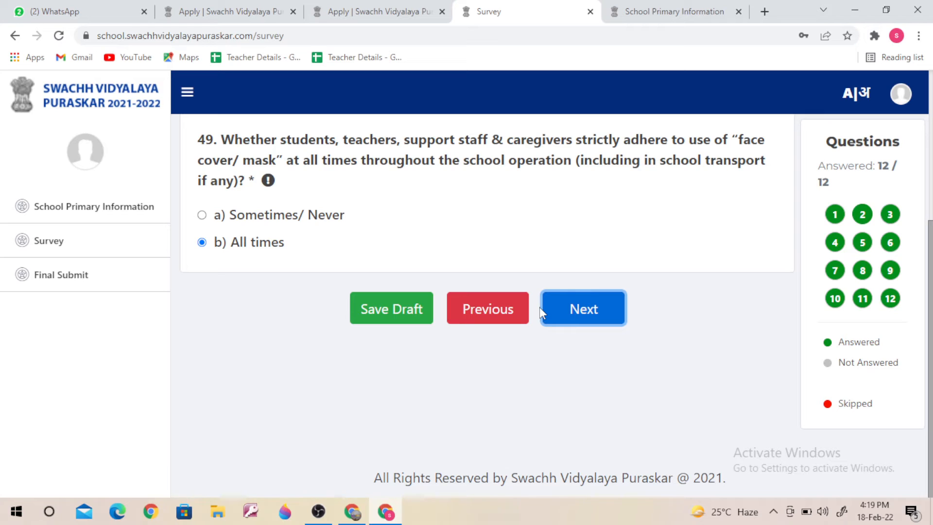
{"action": "left_click", "coordinate": [590, 316]}
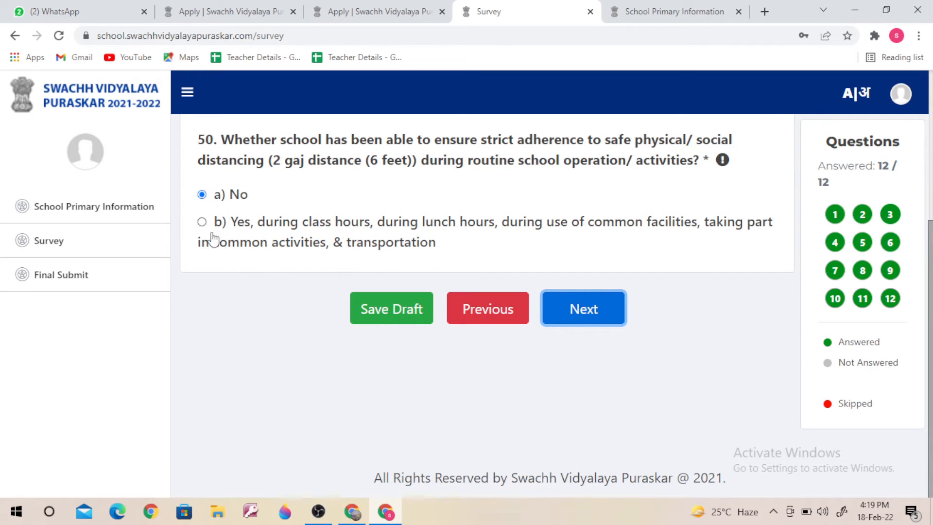
{"action": "left_click", "coordinate": [202, 222]}
{"action": "left_click", "coordinate": [369, 308]}
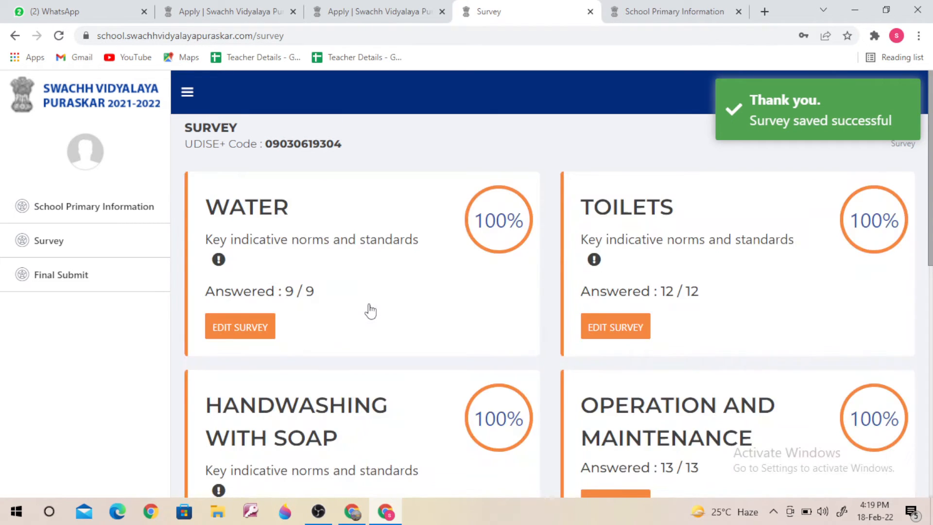
Reopen the COVID-19 survey and go to question 53, keeping the saved answers to questions 51 and 52
{"action": "scroll", "coordinate": [804, 346], "scroll_direction": "down", "scroll_amount": 5}
{"action": "scroll", "coordinate": [778, 343], "scroll_direction": "down", "scroll_amount": 4}
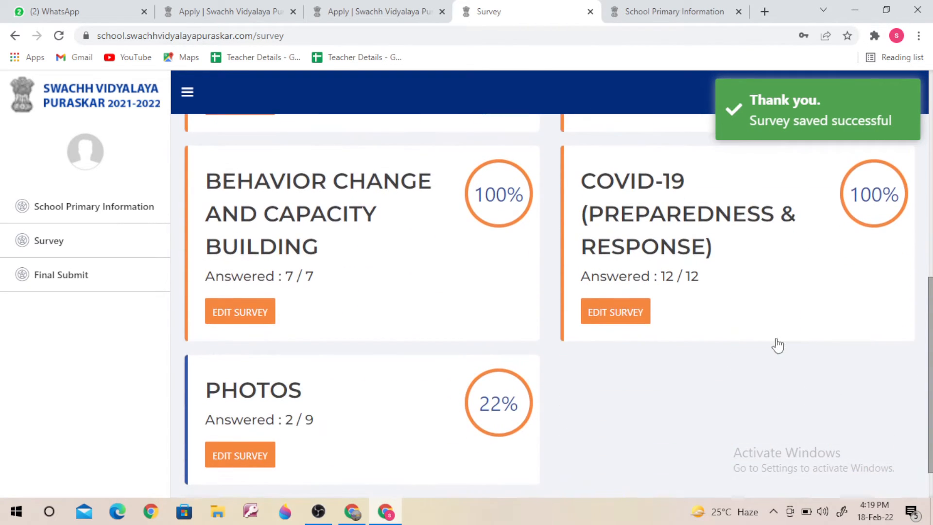
{"action": "left_click", "coordinate": [628, 262]}
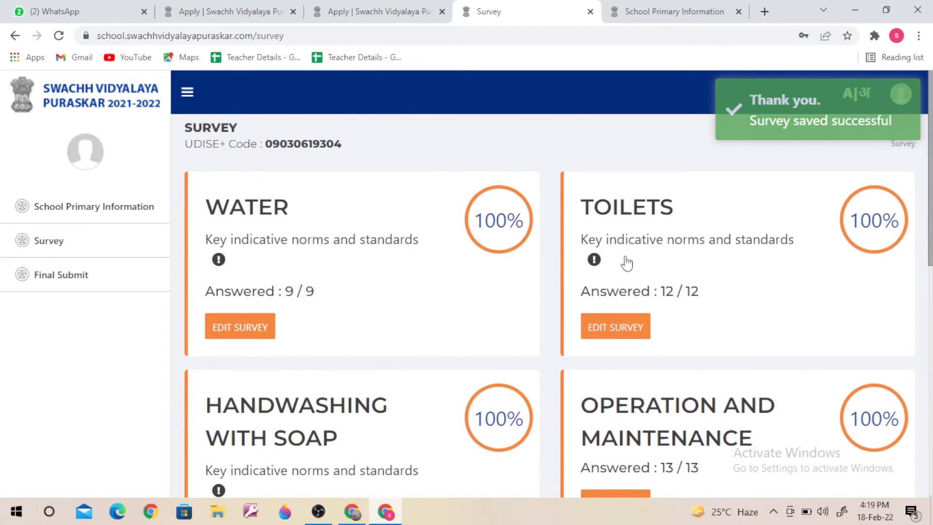
{"action": "scroll", "coordinate": [622, 290], "scroll_direction": "down", "scroll_amount": 2}
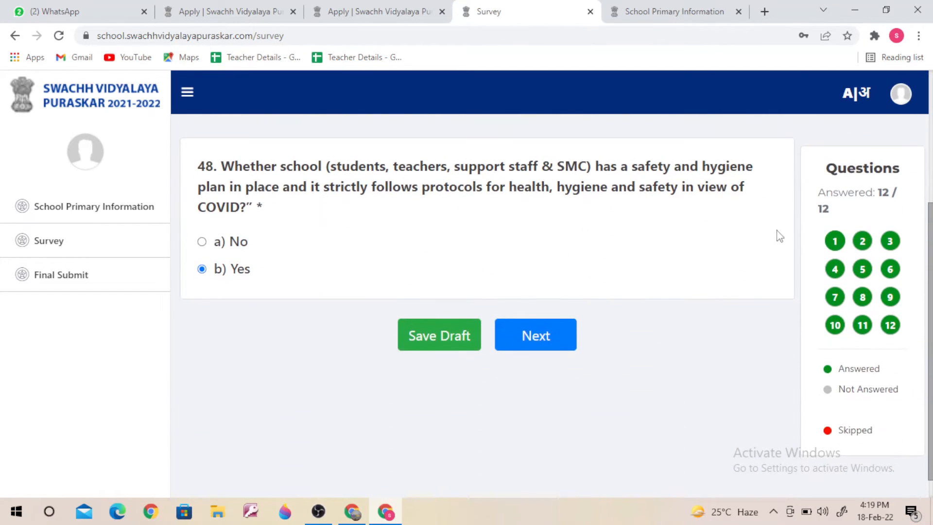
{"action": "left_click", "coordinate": [864, 270]}
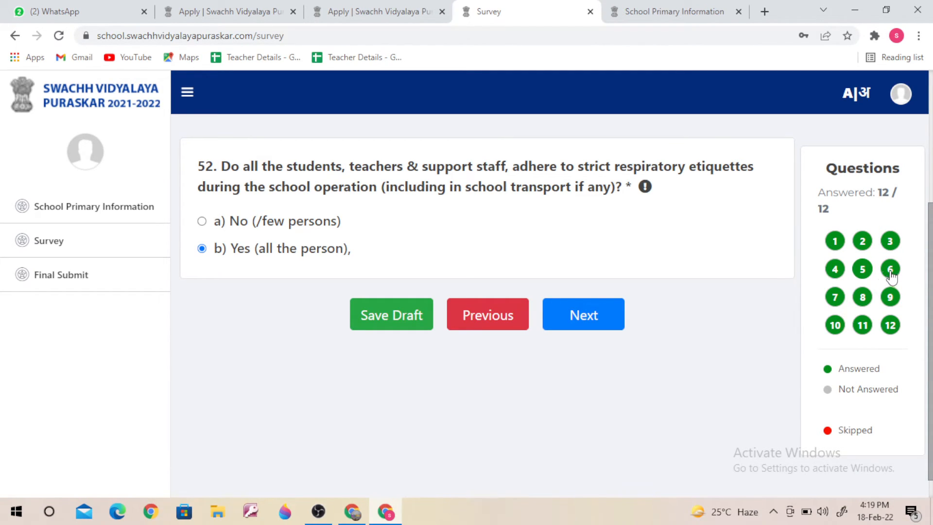
{"action": "left_click", "coordinate": [839, 274]}
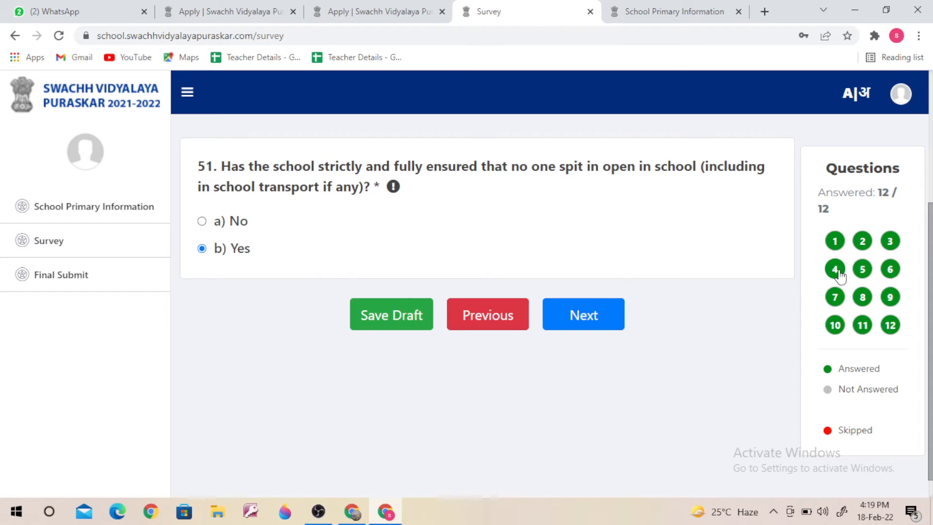
{"action": "left_click", "coordinate": [891, 271]}
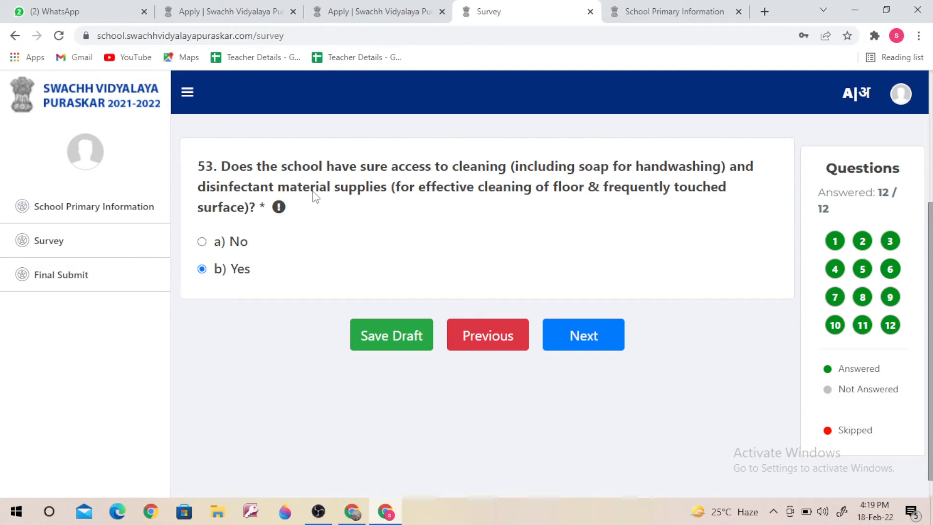
Keep the saved answers to questions 53 to 59 on supplies, cleaning, isolation and awareness material, and submit the COVID-19 survey
{"action": "left_click", "coordinate": [582, 335]}
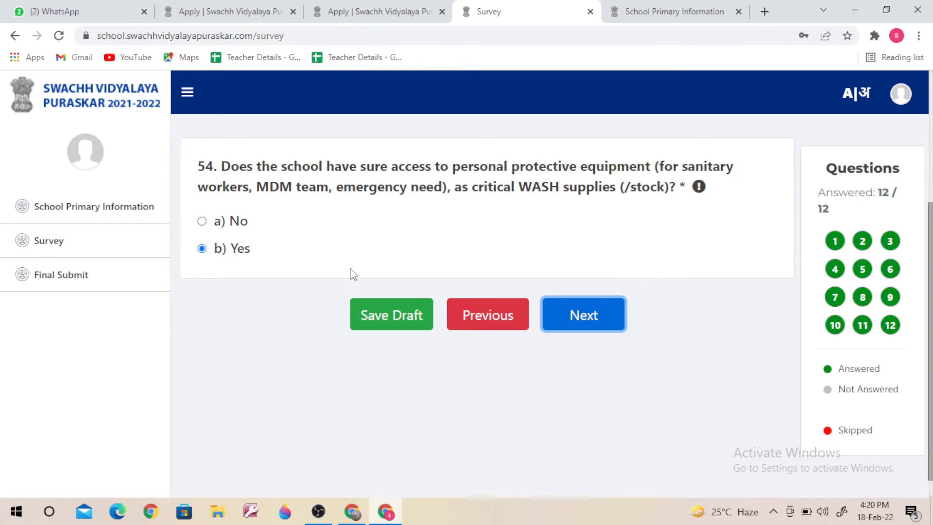
{"action": "left_click", "coordinate": [597, 316]}
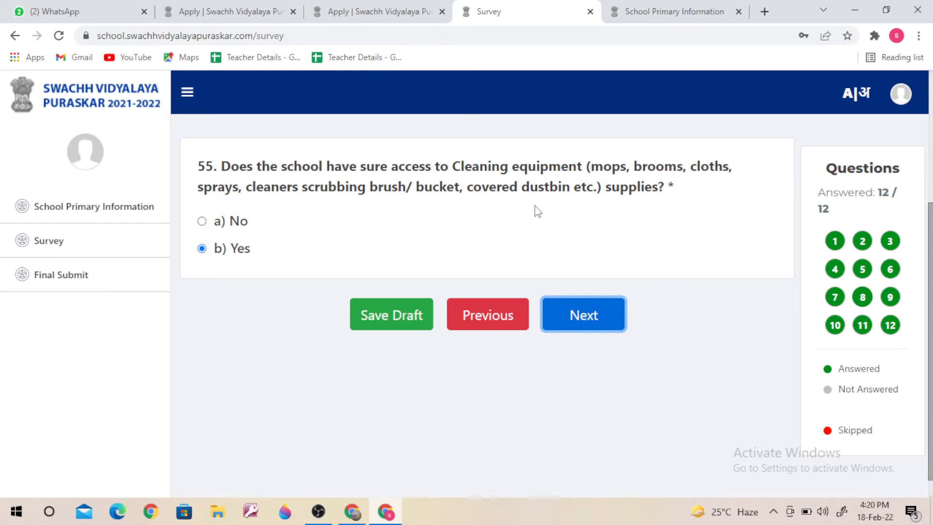
{"action": "left_click", "coordinate": [598, 316]}
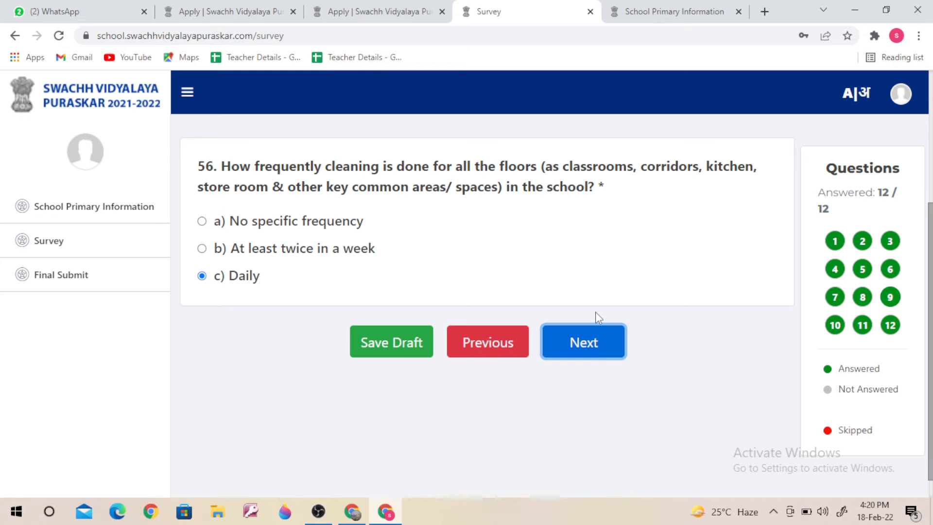
{"action": "left_click", "coordinate": [596, 342]}
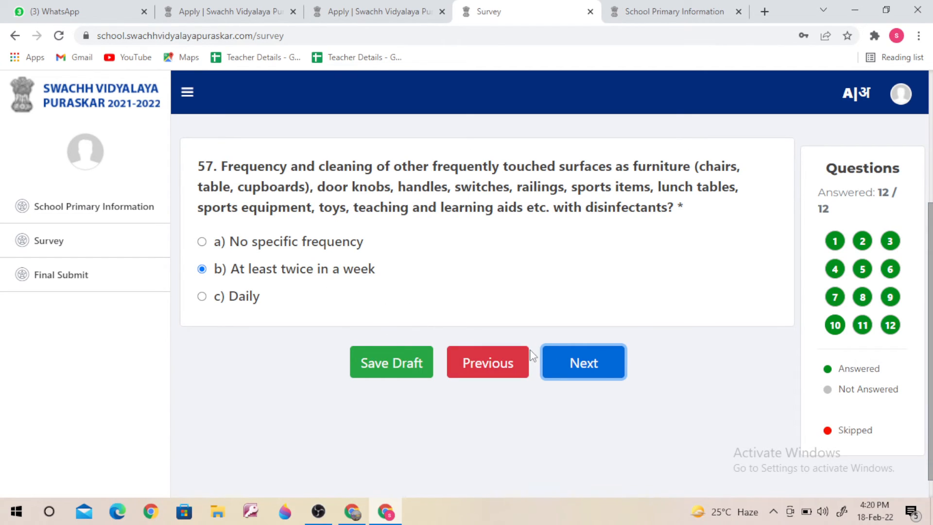
{"action": "left_click", "coordinate": [606, 370]}
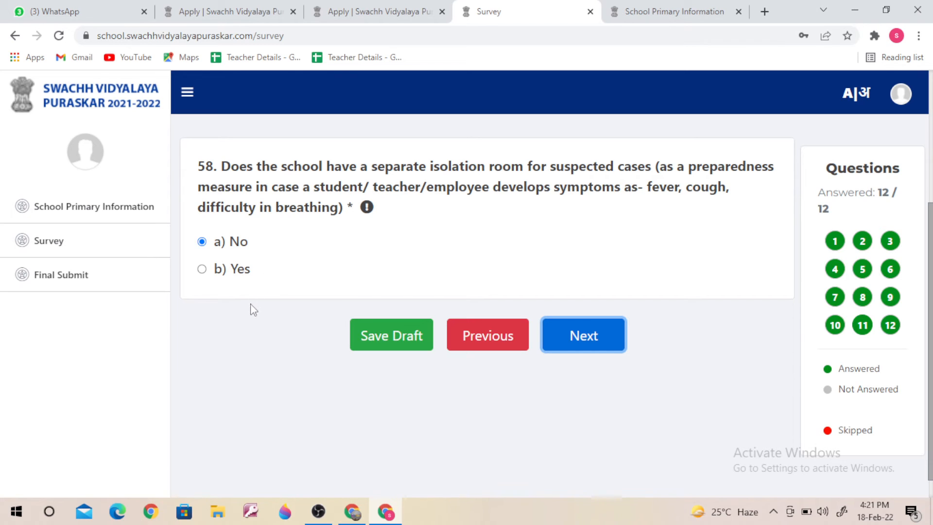
{"action": "left_click", "coordinate": [600, 342]}
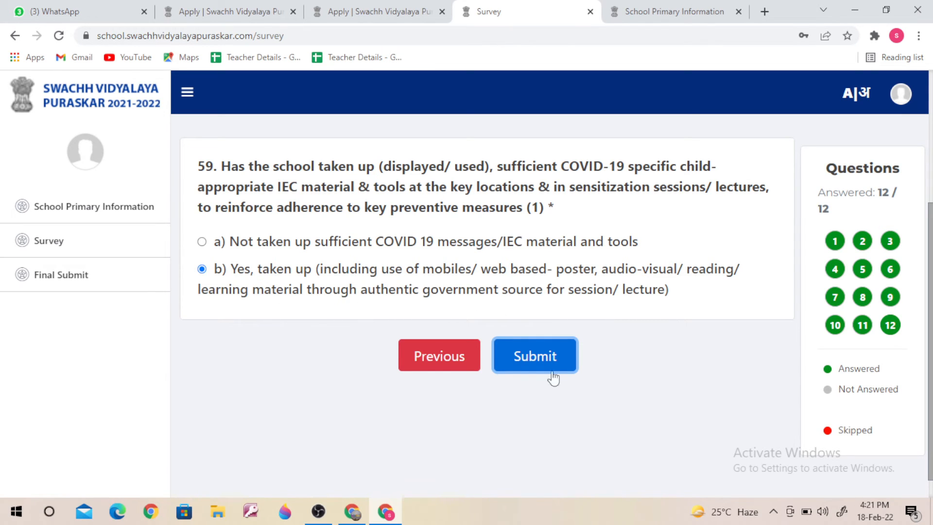
{"action": "left_click", "coordinate": [534, 358]}
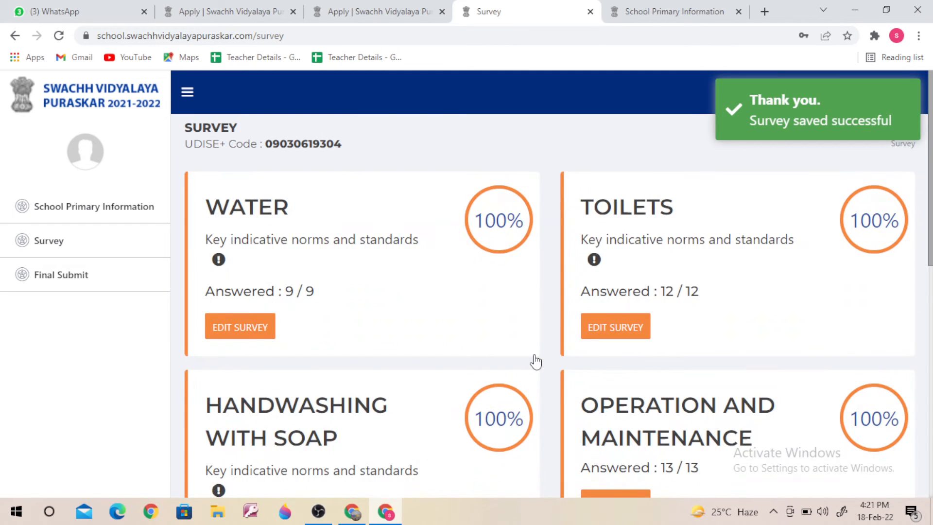
Look over the completion of the survey categories and open the Photos survey
{"action": "scroll", "coordinate": [251, 243], "scroll_direction": "down", "scroll_amount": 1}
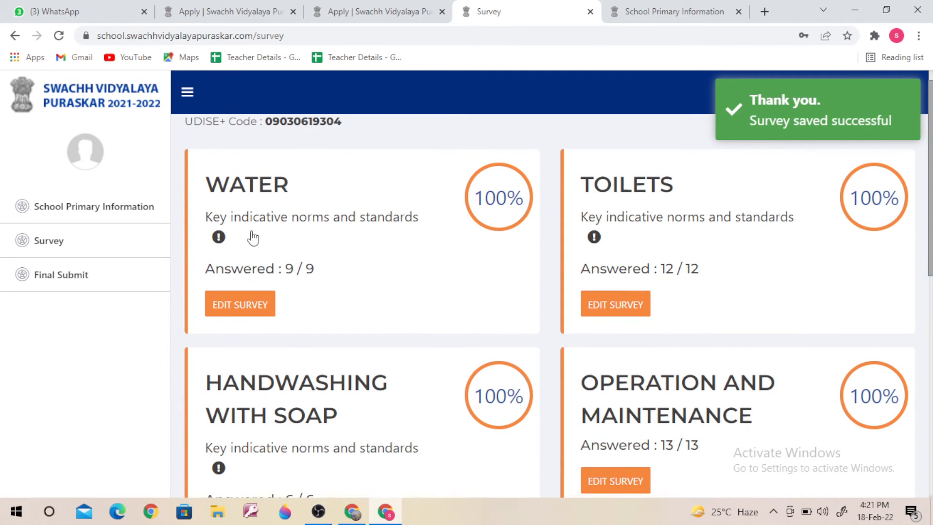
{"action": "scroll", "coordinate": [538, 247], "scroll_direction": "down", "scroll_amount": 3}
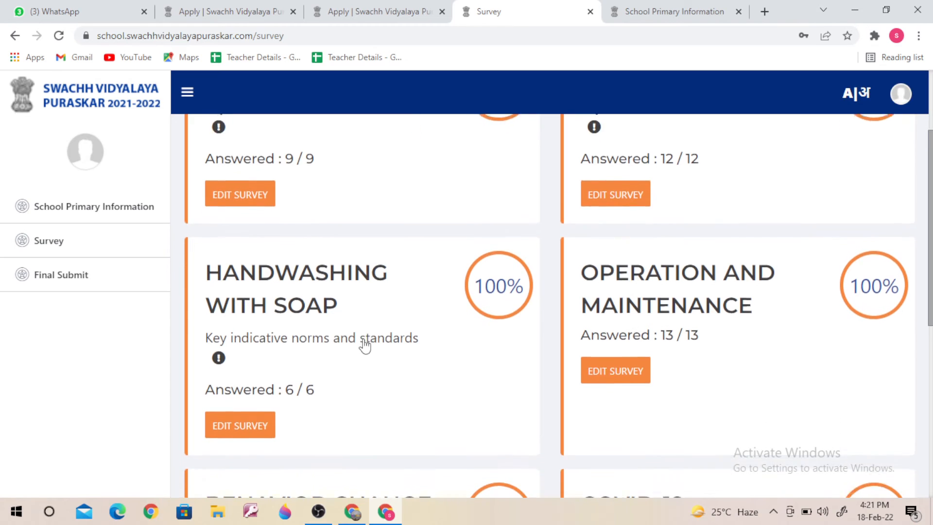
{"action": "scroll", "coordinate": [681, 301], "scroll_direction": "down", "scroll_amount": 3}
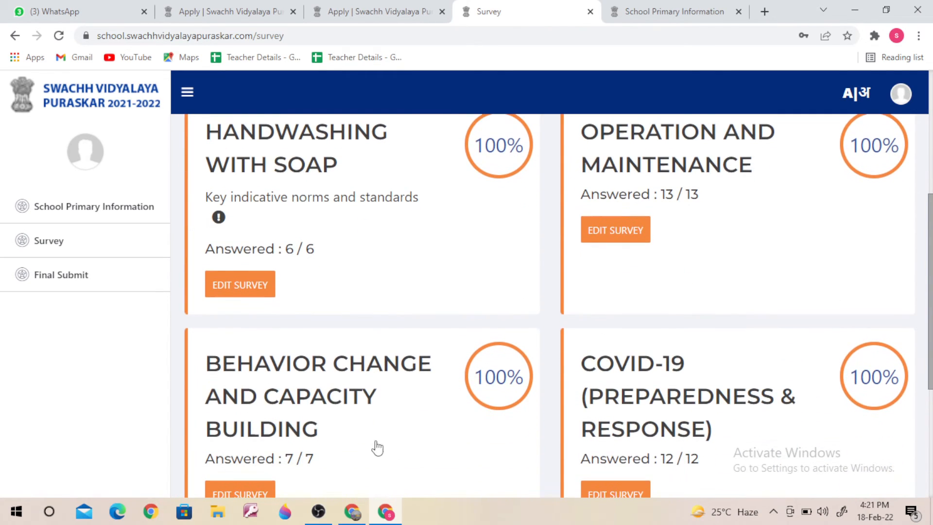
{"action": "scroll", "coordinate": [362, 393], "scroll_direction": "down", "scroll_amount": 1}
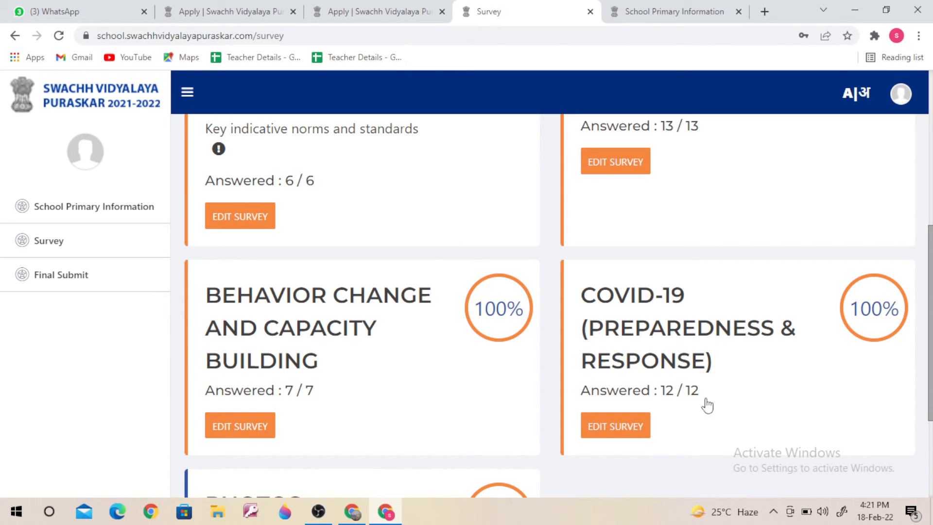
{"action": "scroll", "coordinate": [702, 410], "scroll_direction": "down", "scroll_amount": 3}
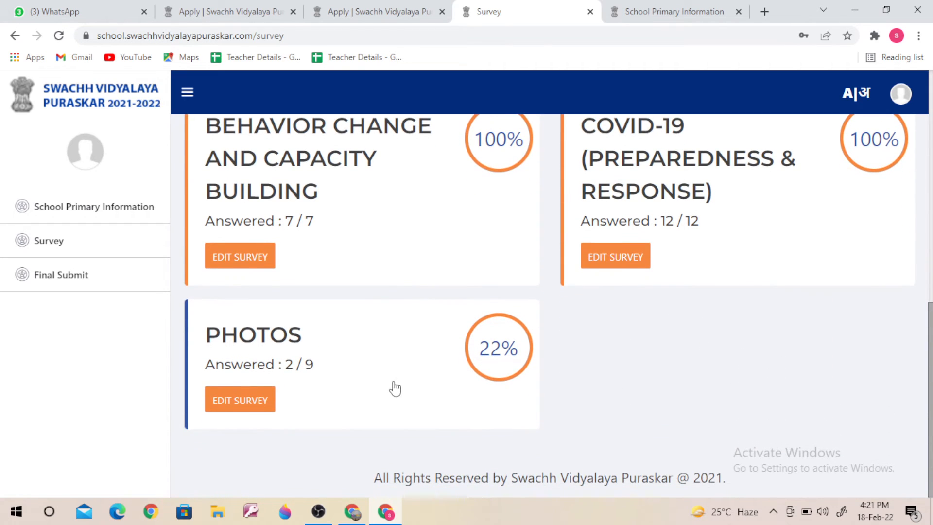
{"action": "left_click", "coordinate": [246, 405]}
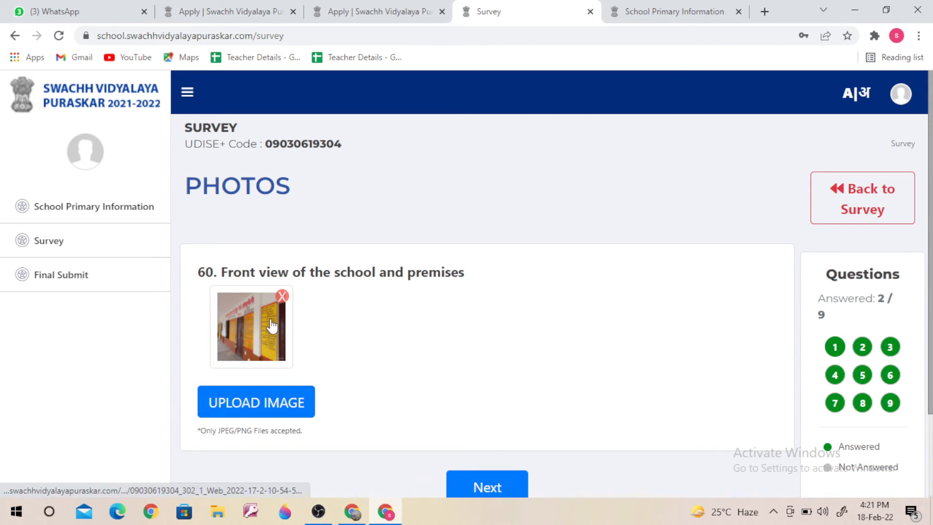
Keep the saved front-view photo for question 60, go to question 61, and open its image chooser, closing it without choosing a file
{"action": "scroll", "coordinate": [325, 410], "scroll_direction": "down", "scroll_amount": 1}
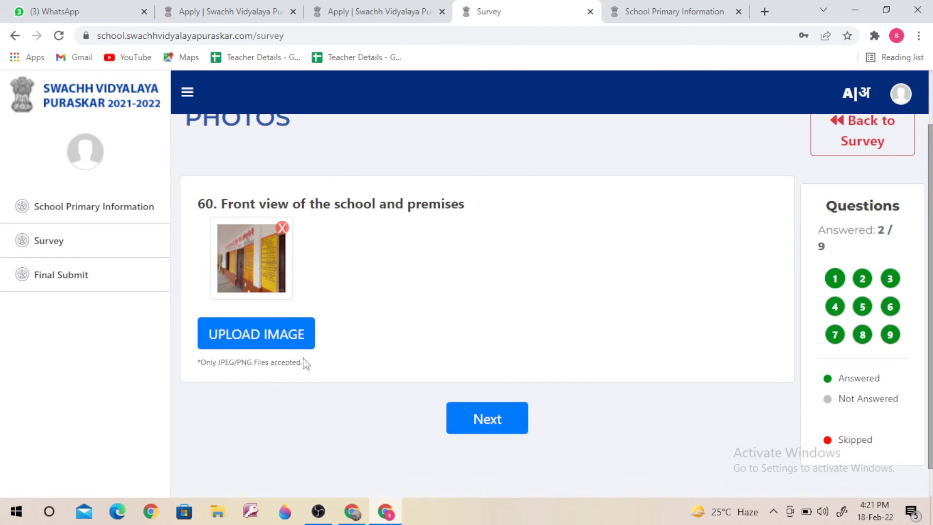
{"action": "left_click", "coordinate": [492, 424]}
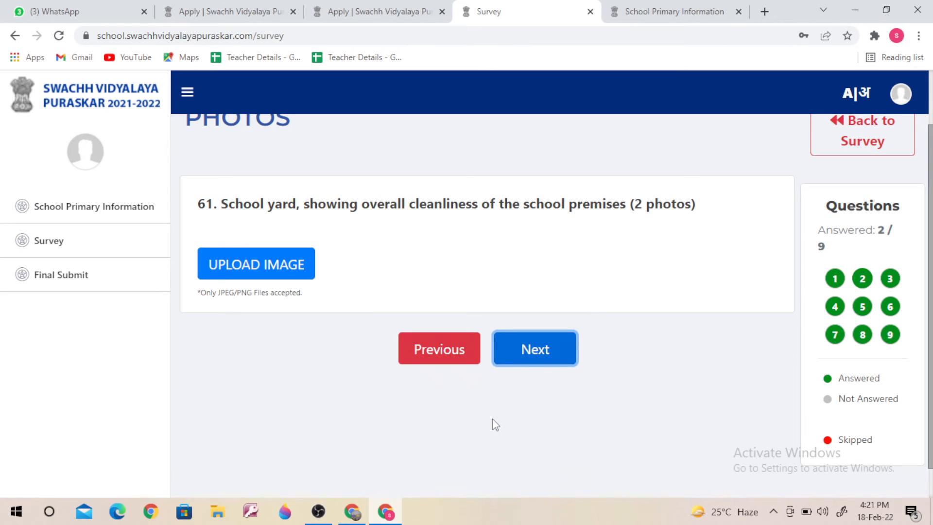
{"action": "left_click", "coordinate": [269, 268]}
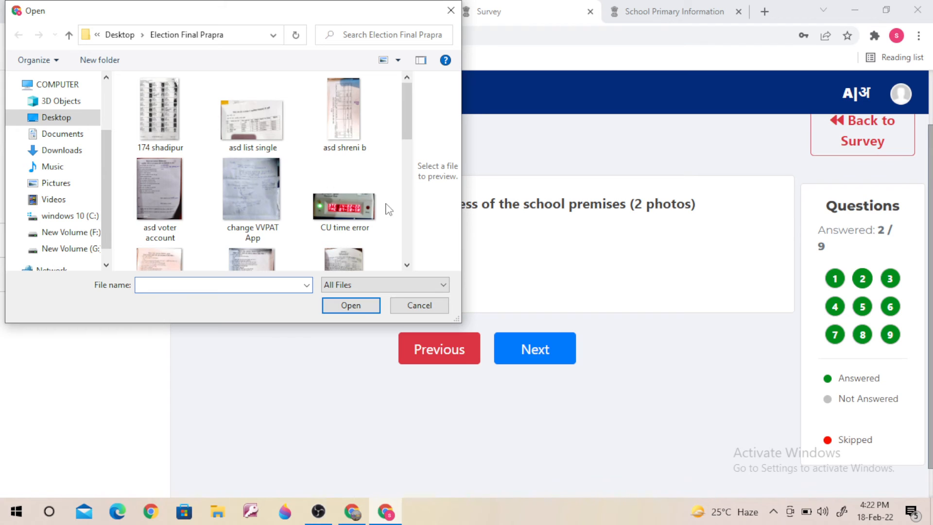
{"action": "left_click", "coordinate": [452, 11]}
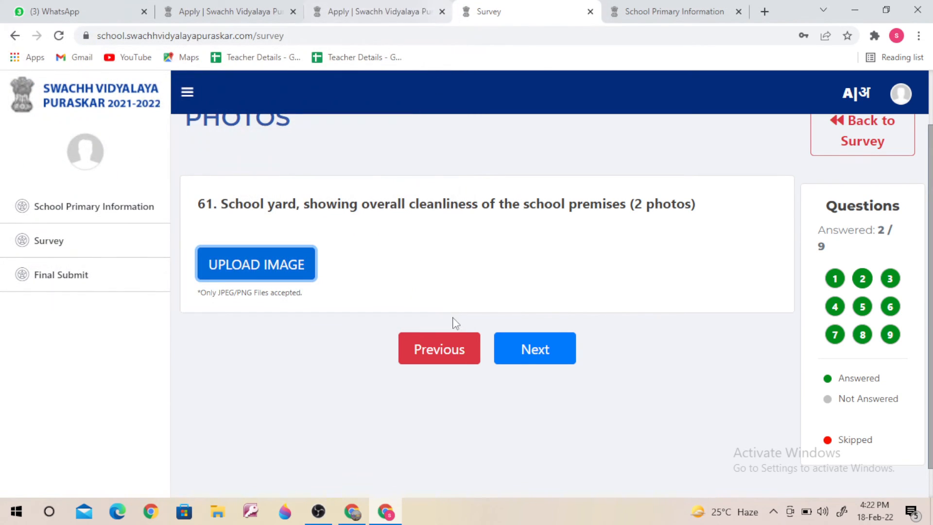
Go through photo questions 62 to 68, from toilets to the teacher training certificate, without adding images, and submit the Photos survey
{"action": "left_click", "coordinate": [548, 355]}
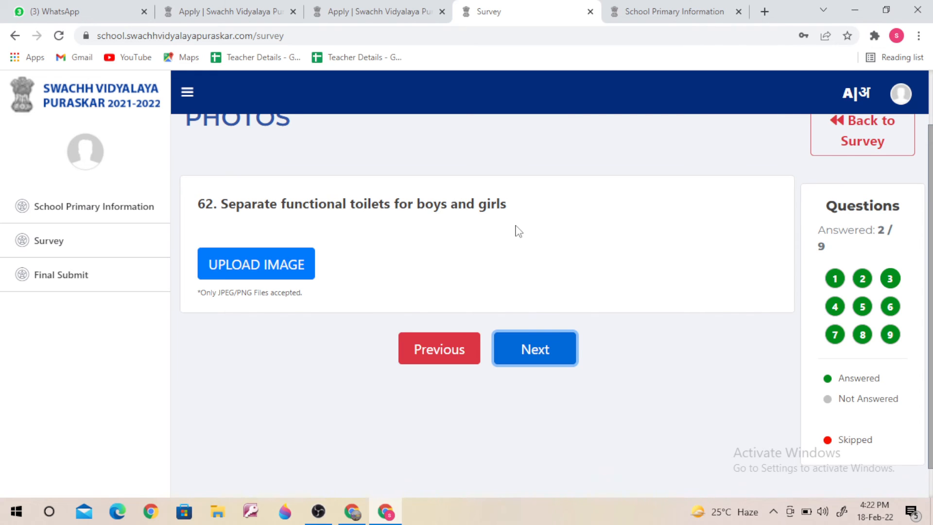
{"action": "left_click", "coordinate": [553, 357]}
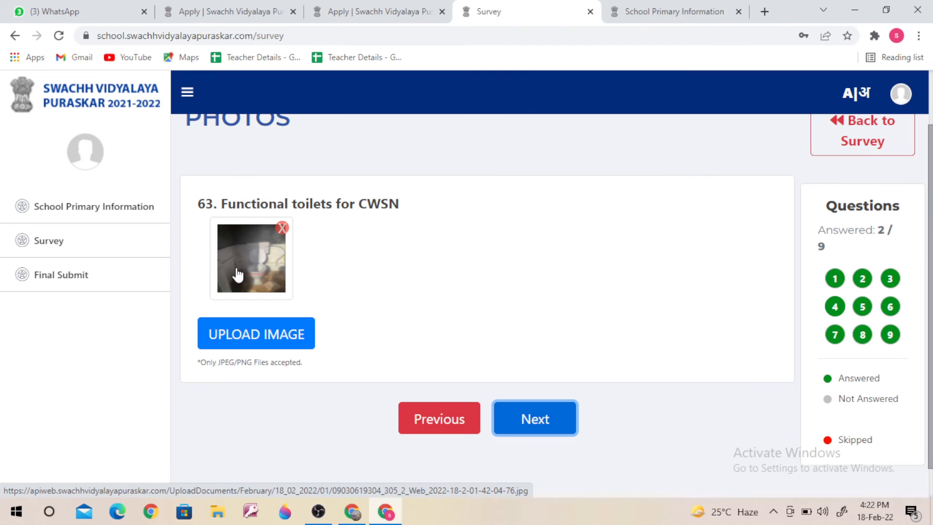
{"action": "left_click", "coordinate": [552, 424]}
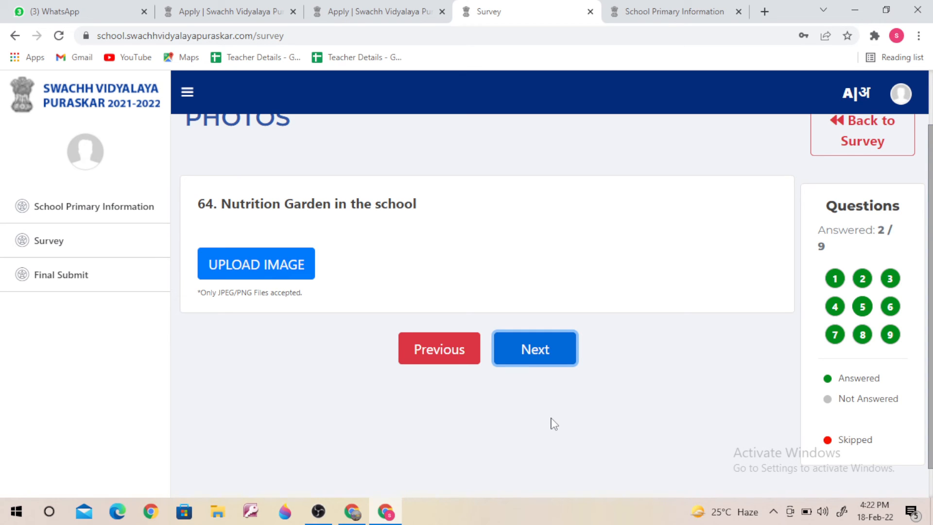
{"action": "left_click", "coordinate": [540, 358]}
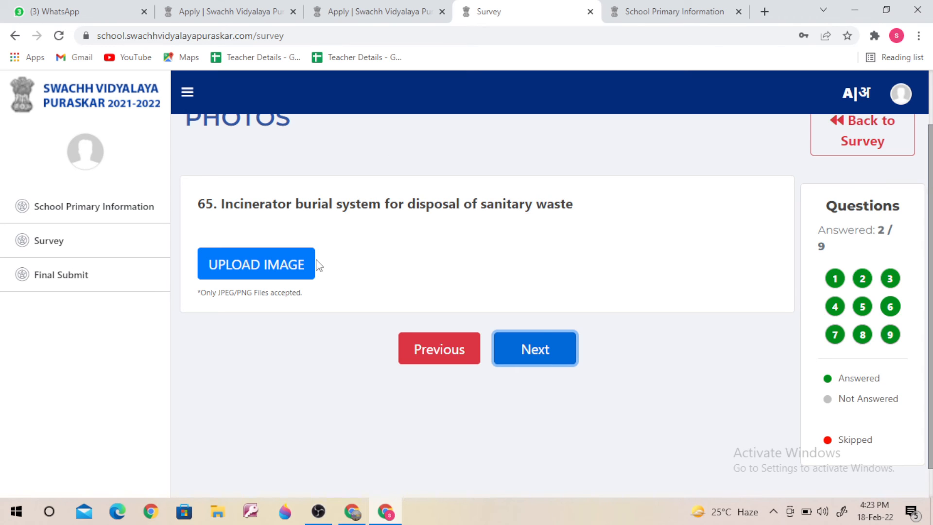
{"action": "left_click", "coordinate": [553, 362]}
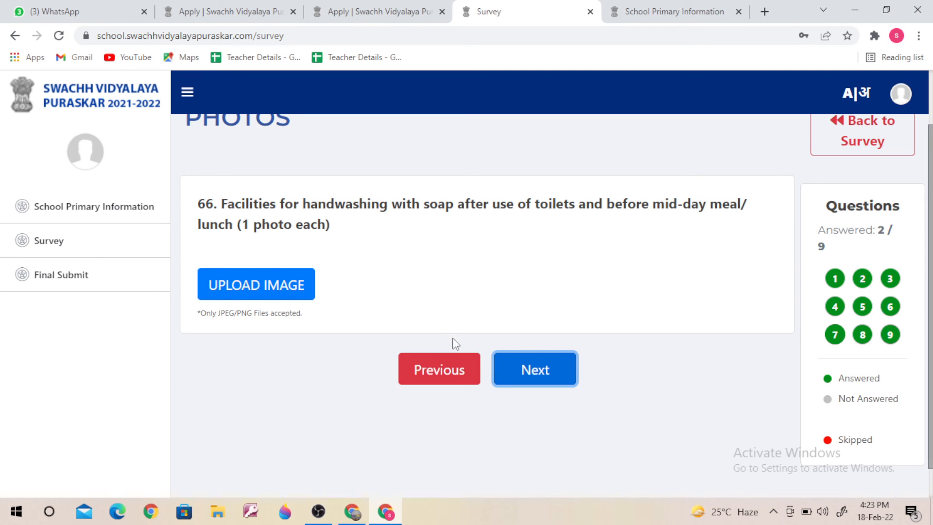
{"action": "left_click", "coordinate": [536, 371]}
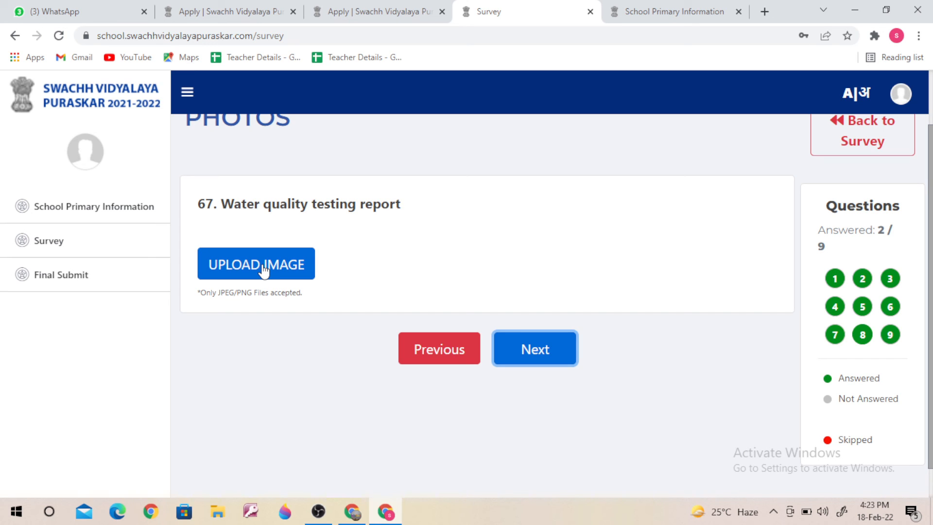
{"action": "left_click", "coordinate": [540, 344]}
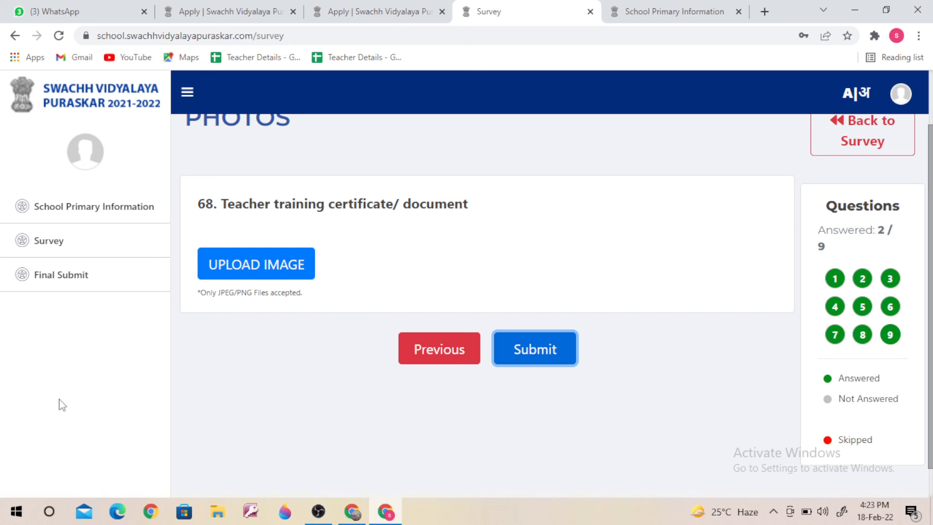
{"action": "left_click", "coordinate": [538, 349]}
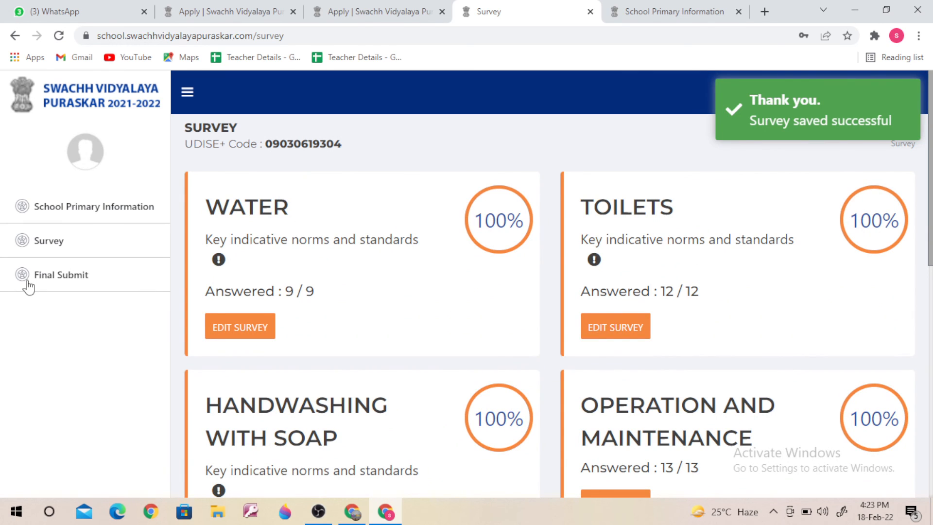
Open the final submission page and review the school details and the read-only answers in the Water section
{"action": "left_click", "coordinate": [68, 276]}
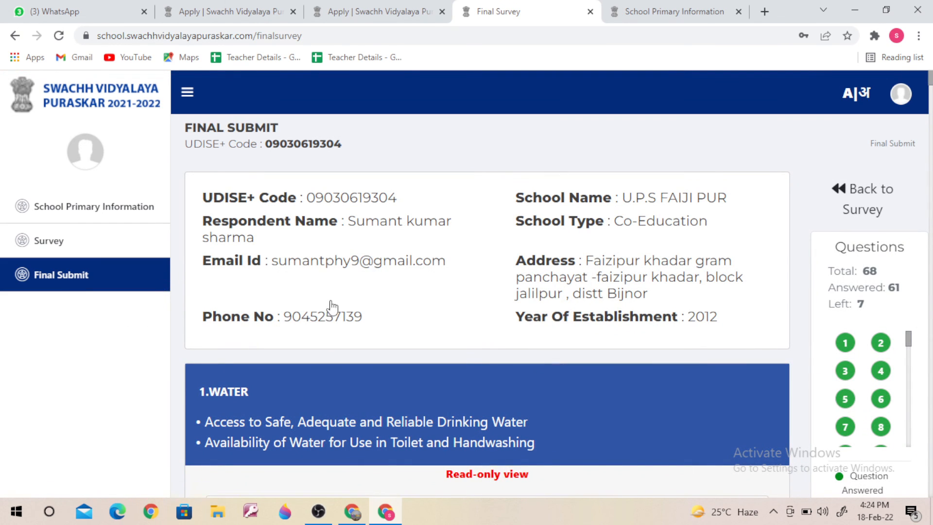
{"action": "scroll", "coordinate": [389, 309], "scroll_direction": "down", "scroll_amount": 2}
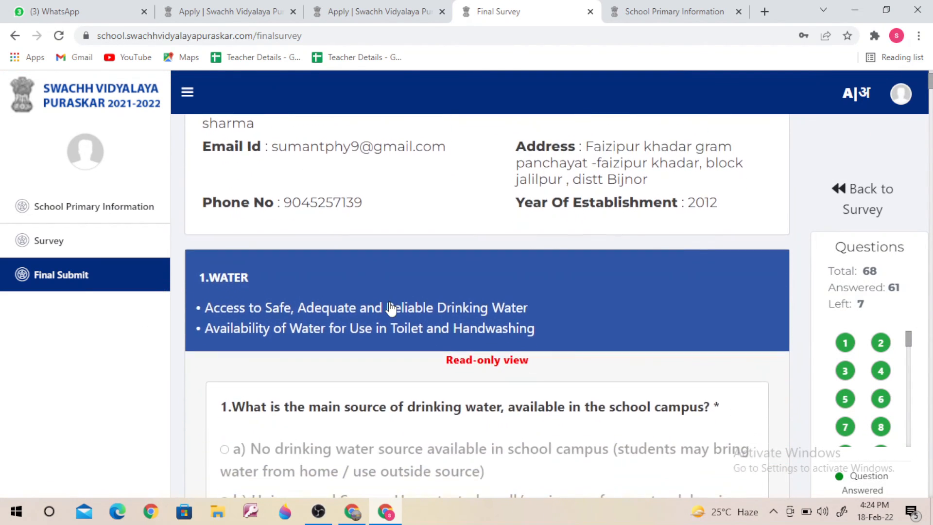
{"action": "scroll", "coordinate": [389, 308], "scroll_direction": "up", "scroll_amount": 2}
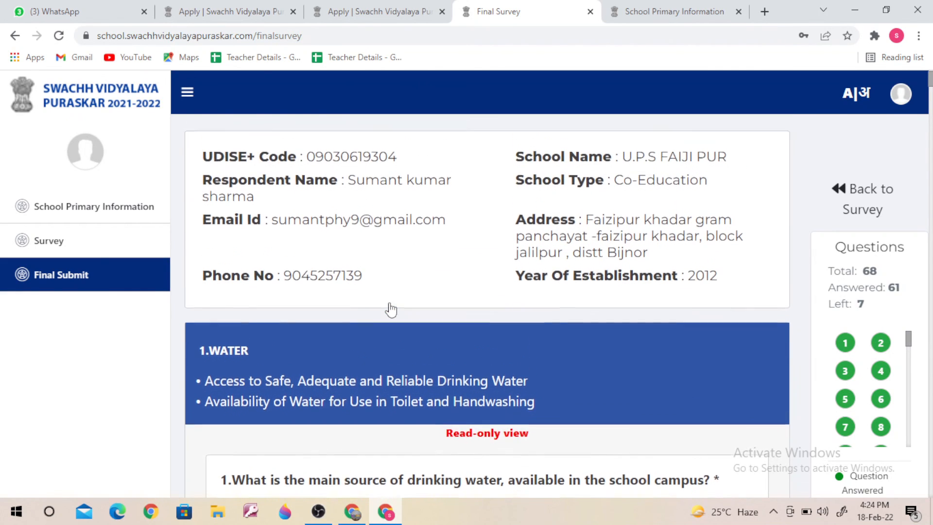
{"action": "scroll", "coordinate": [389, 308], "scroll_direction": "down", "scroll_amount": 5}
{"action": "scroll", "coordinate": [389, 309], "scroll_direction": "down", "scroll_amount": 8}
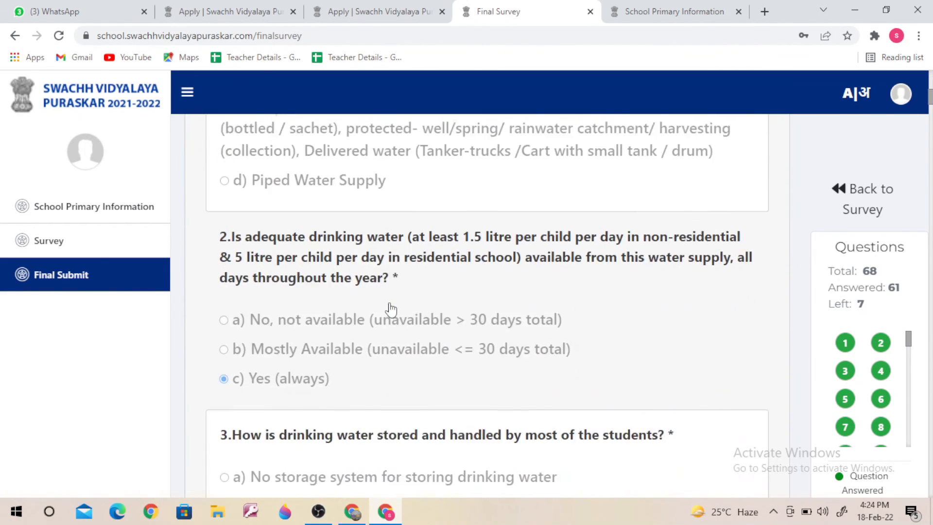
{"action": "scroll", "coordinate": [390, 309], "scroll_direction": "up", "scroll_amount": 10}
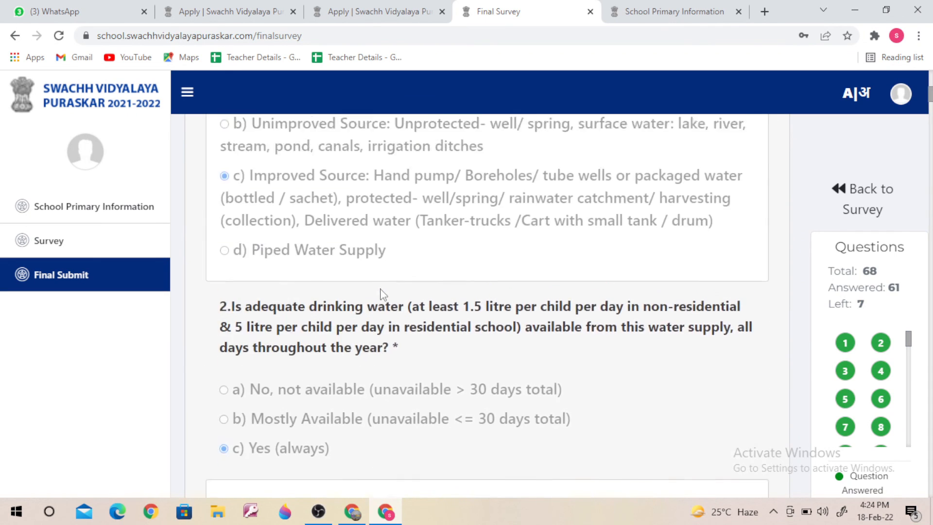